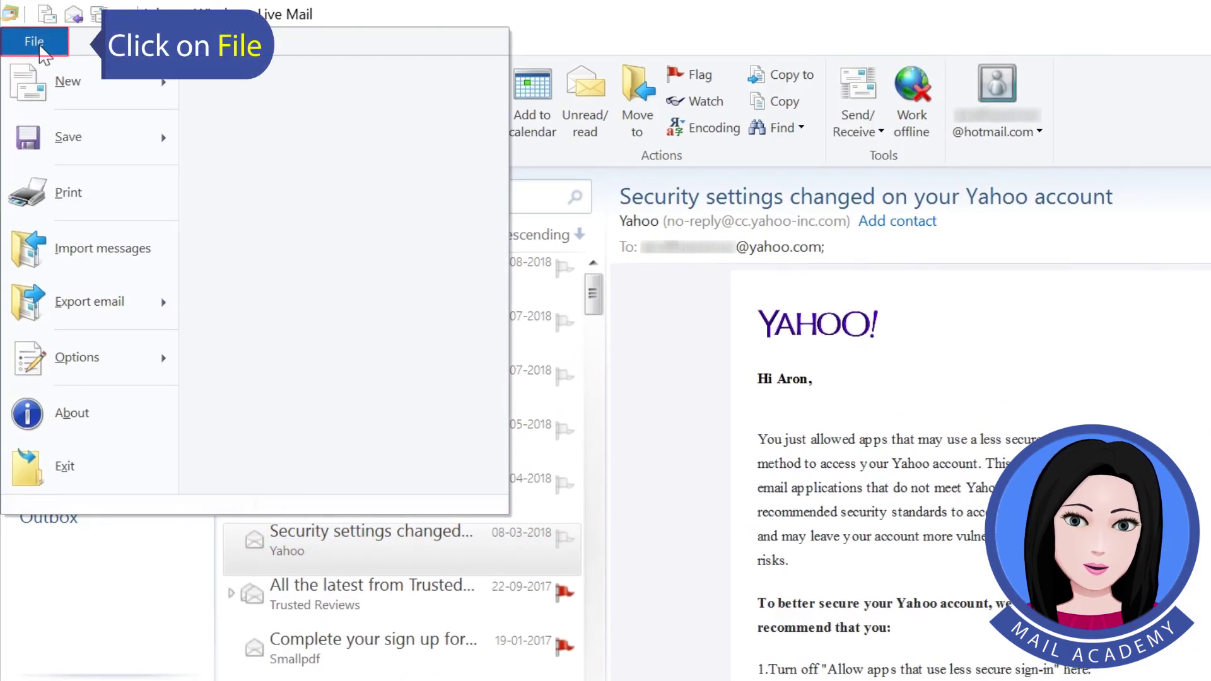
- Start exporting email messages in the Microsoft Windows Live Mail format
{"action": "left_click", "coordinate": [79, 305]}
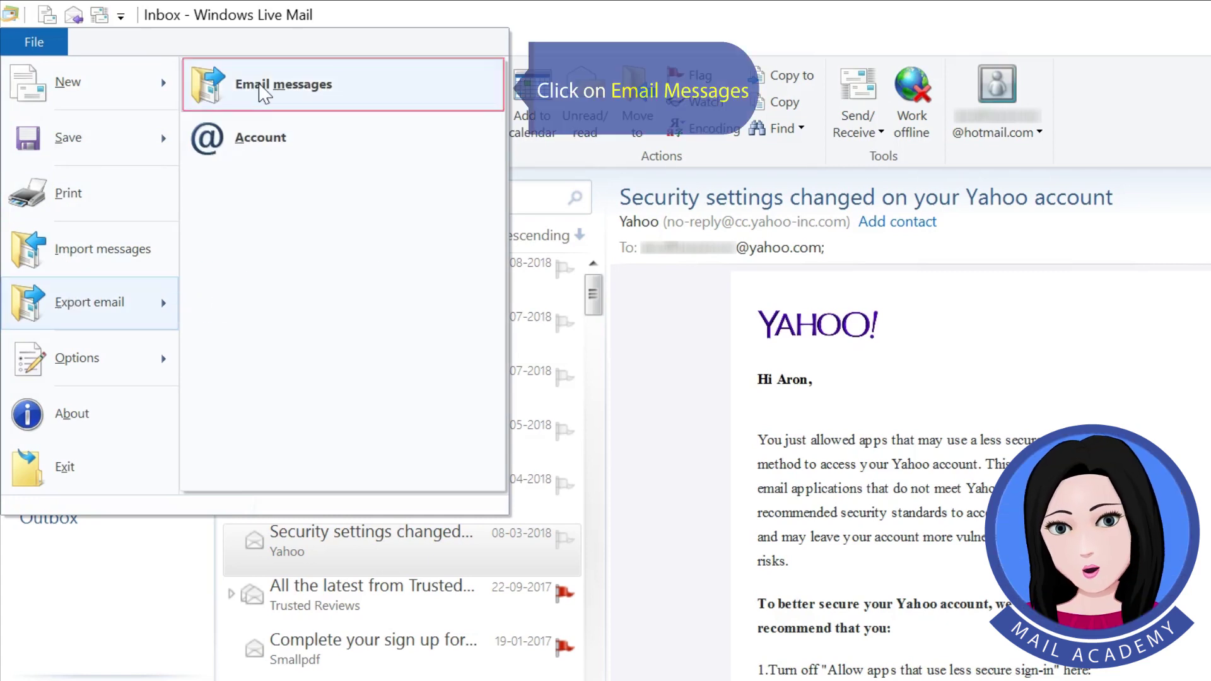
{"action": "left_click", "coordinate": [264, 88]}
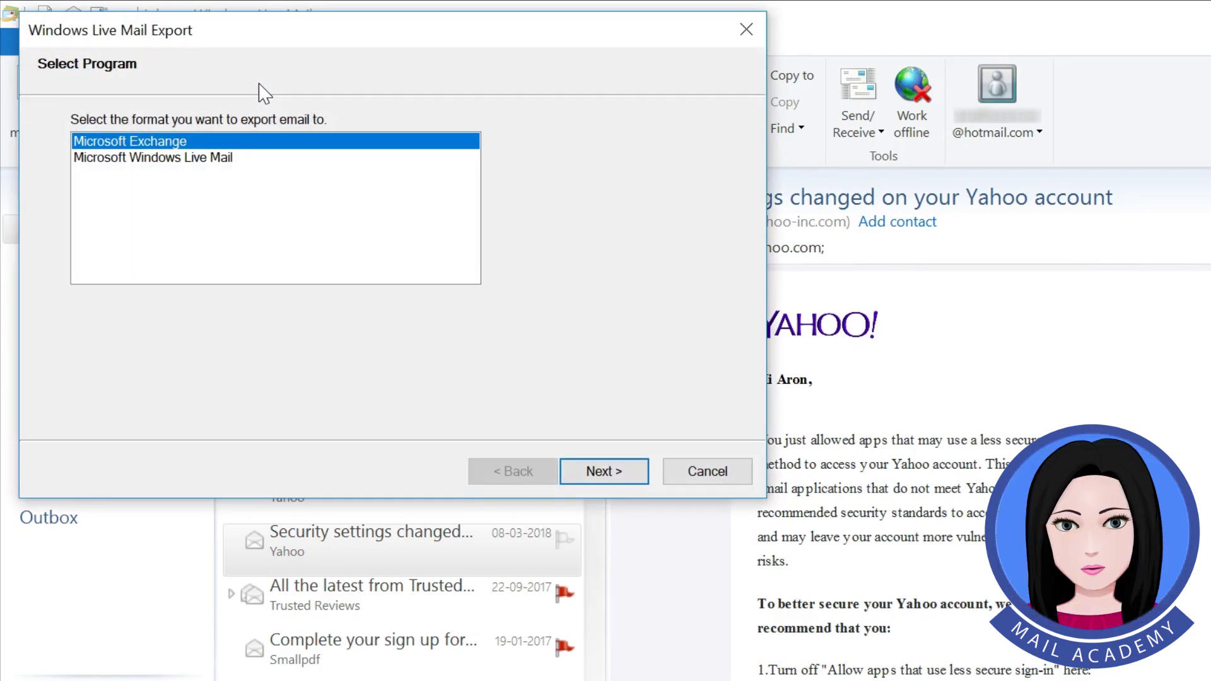
{"action": "left_click", "coordinate": [231, 161]}
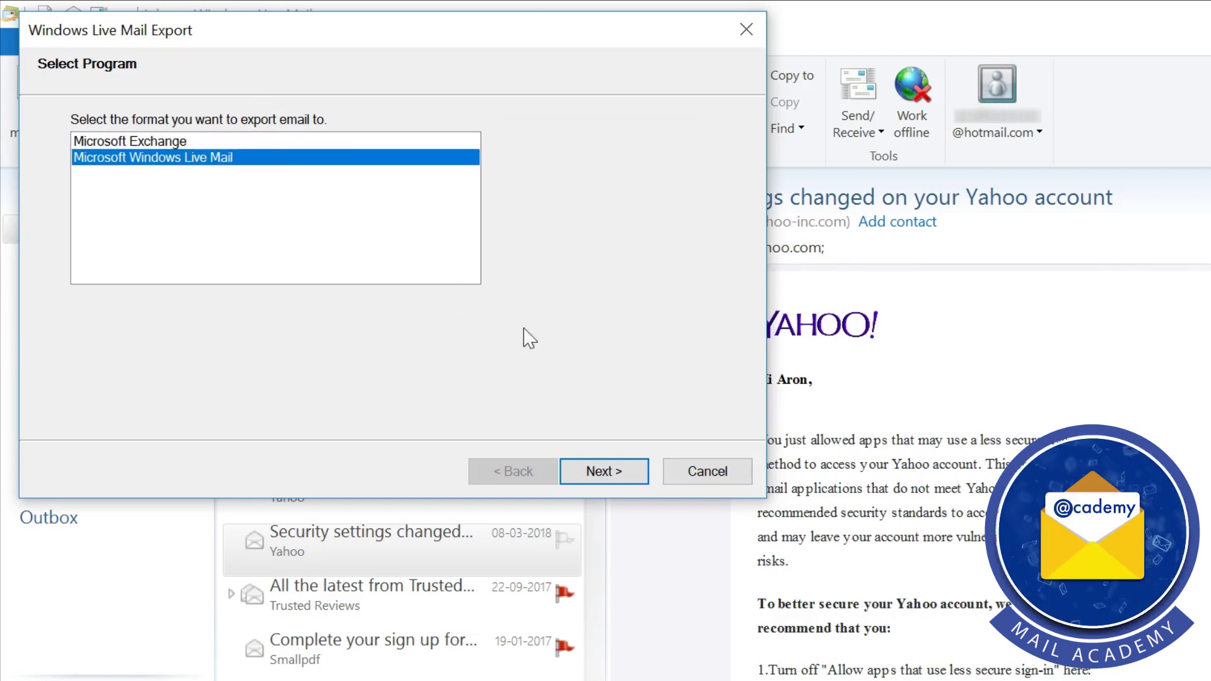
{"action": "left_click", "coordinate": [605, 470]}
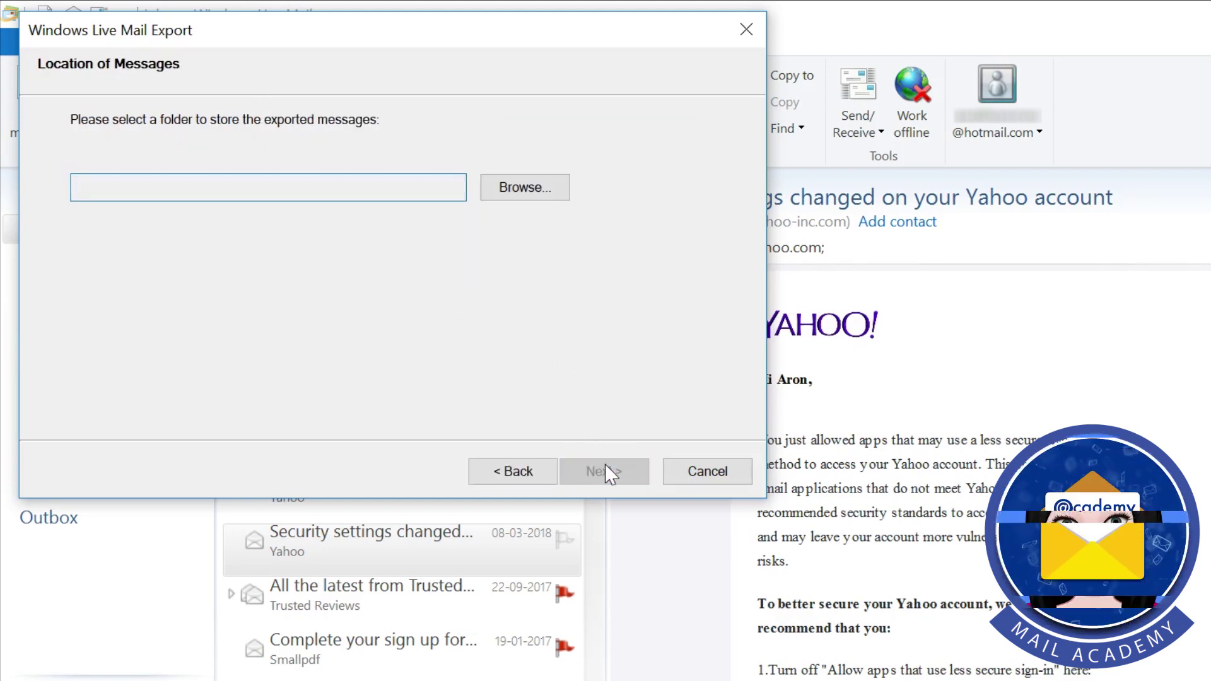
- Create a folder named 'Windows Live Mail' under E:\BitRecover and set it as the export destination
{"action": "left_click", "coordinate": [514, 192]}
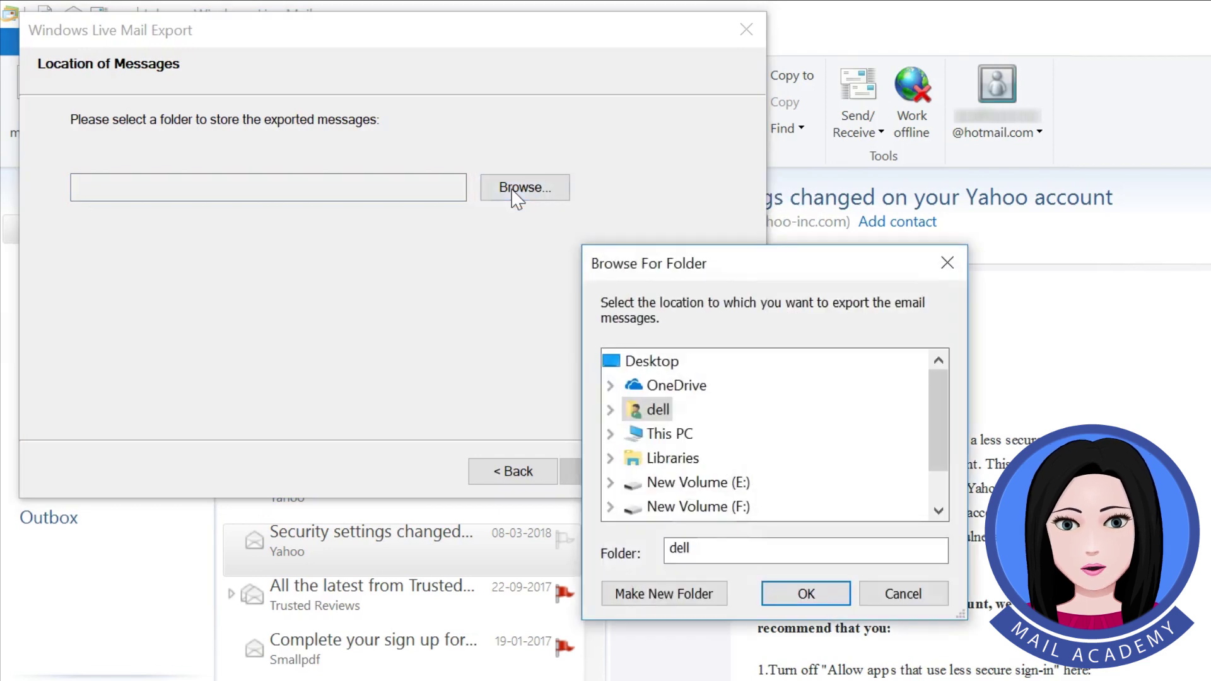
{"action": "left_click", "coordinate": [615, 482]}
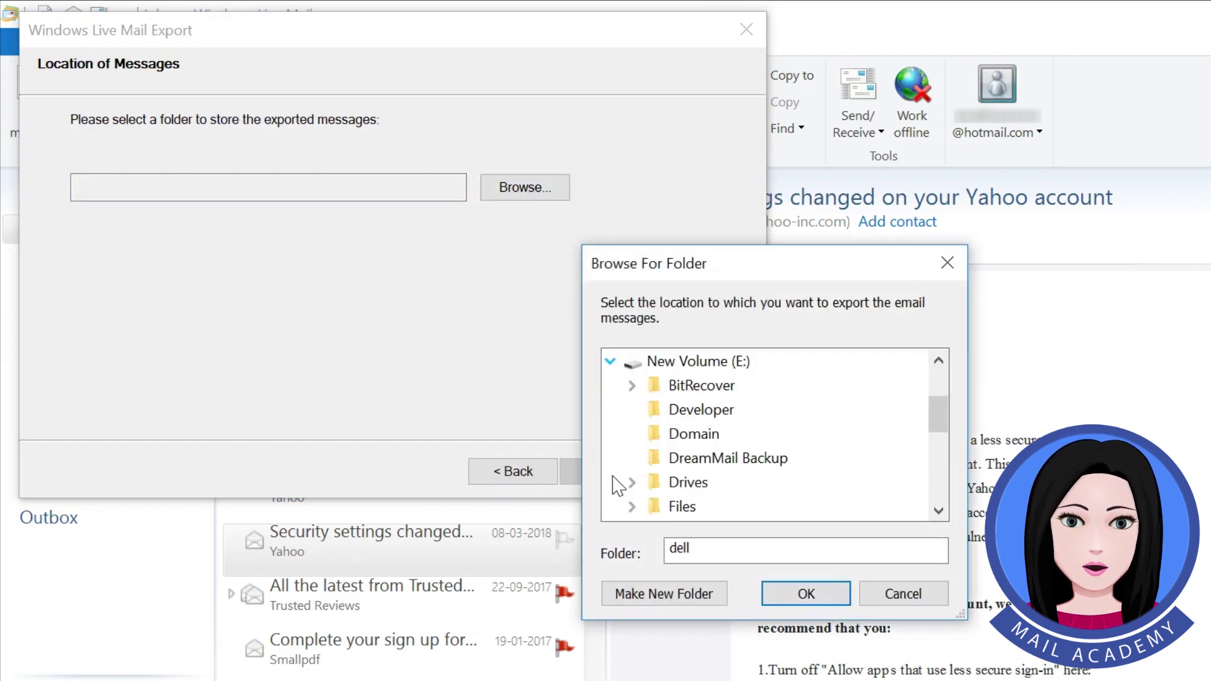
{"action": "left_click", "coordinate": [633, 385]}
{"action": "left_click", "coordinate": [658, 388]}
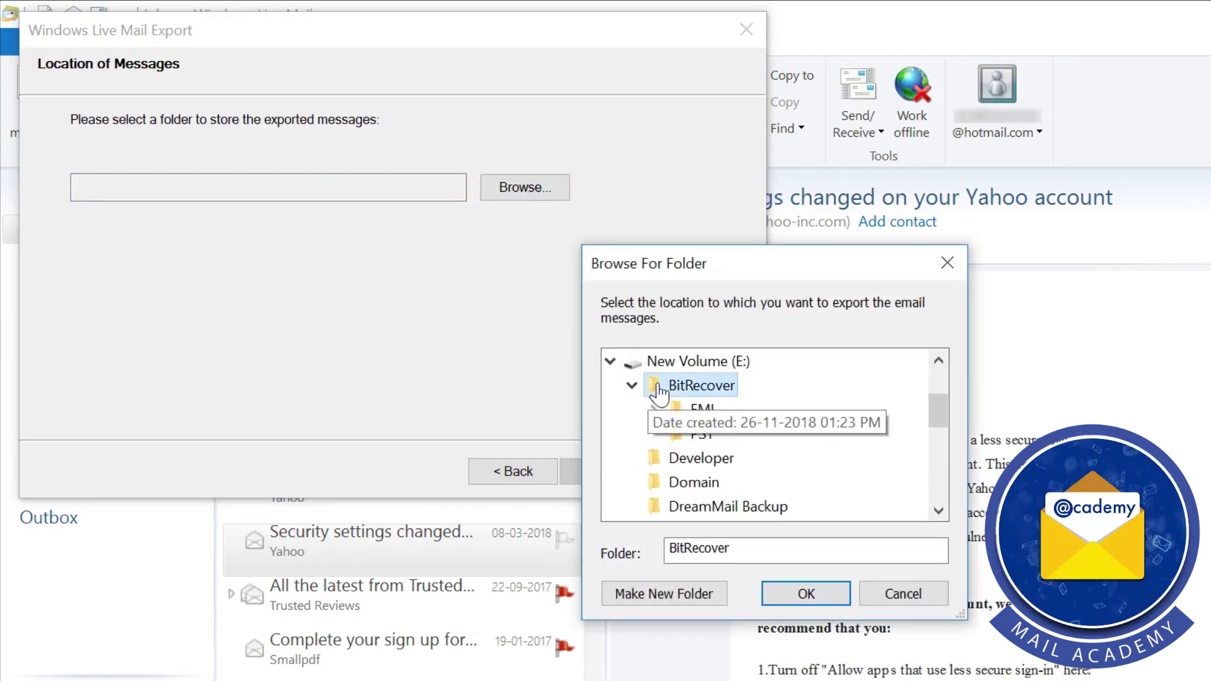
{"action": "left_click", "coordinate": [673, 602]}
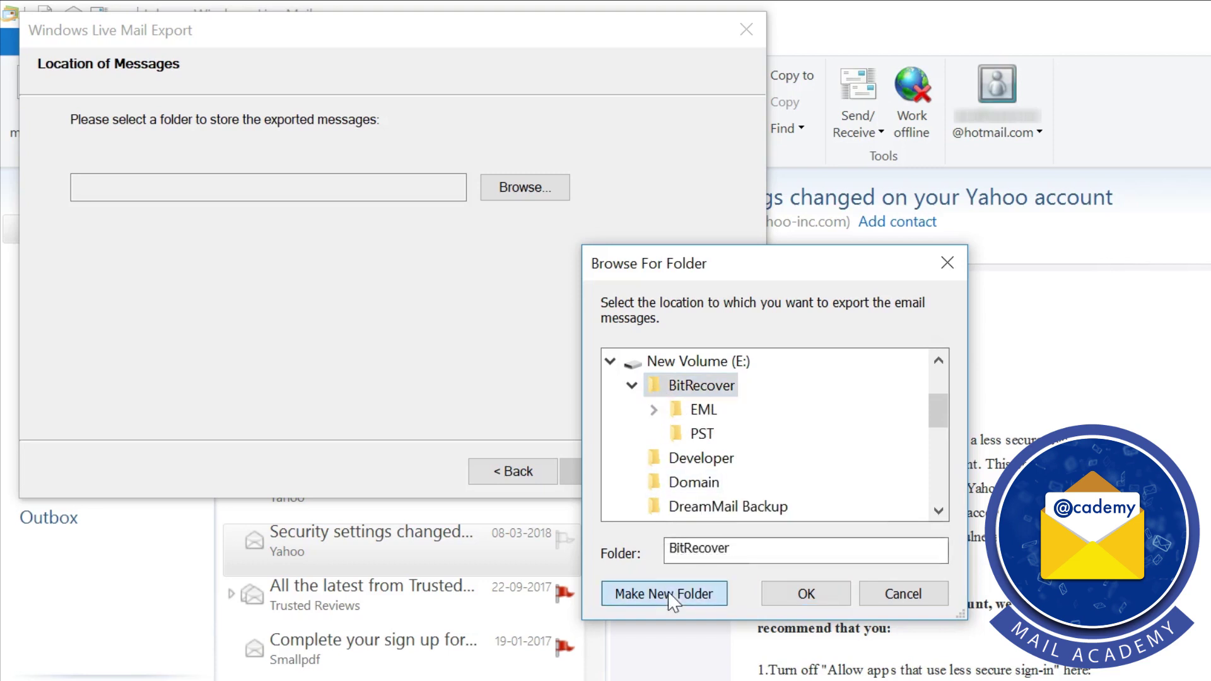
{"action": "type", "text": "Windows "}
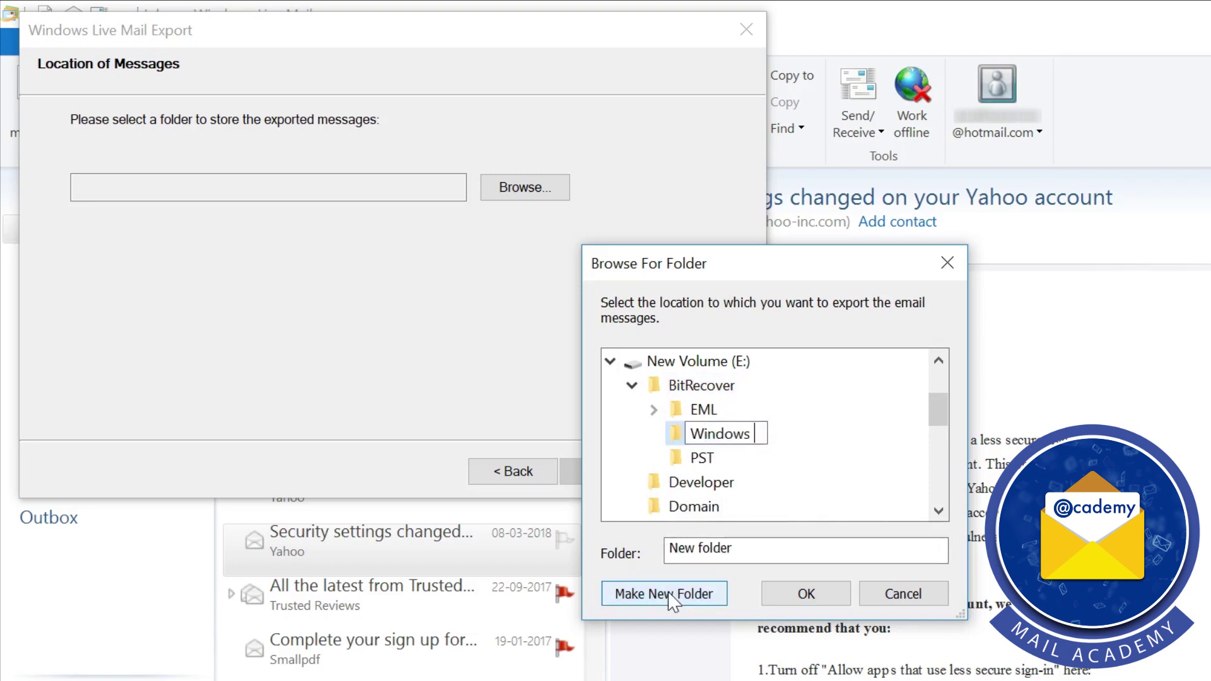
{"action": "type", "text": "Live Mail"}
{"action": "key", "text": "Return"}
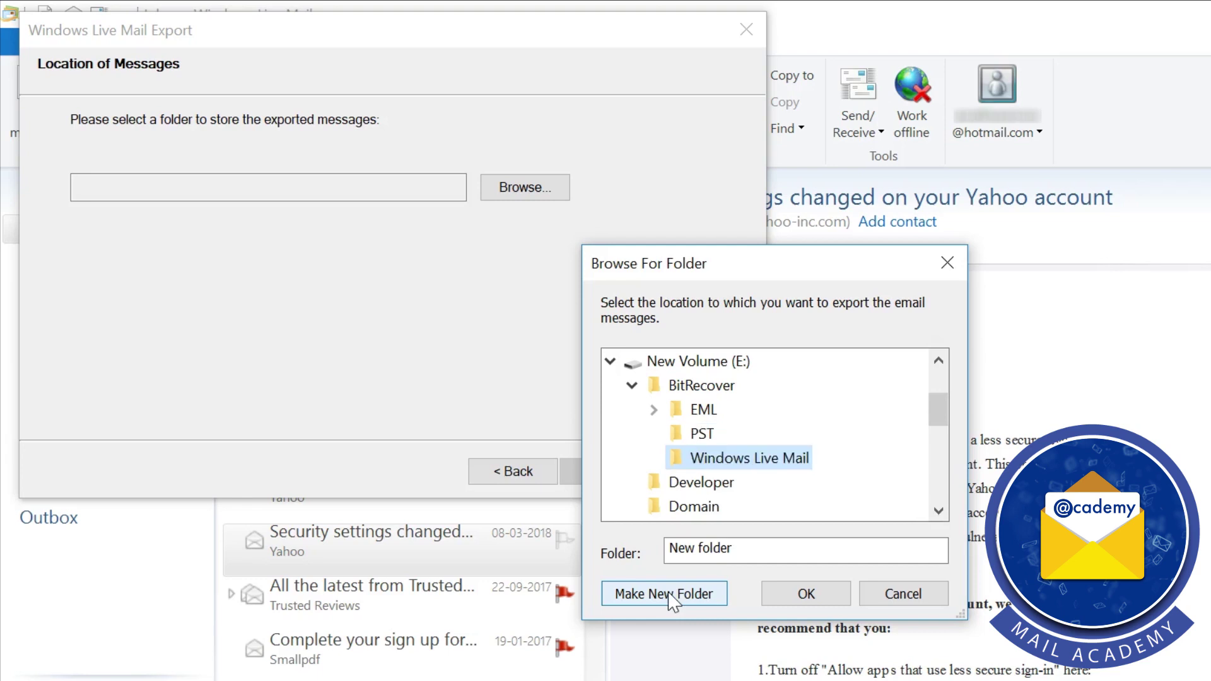
{"action": "left_click", "coordinate": [784, 592]}
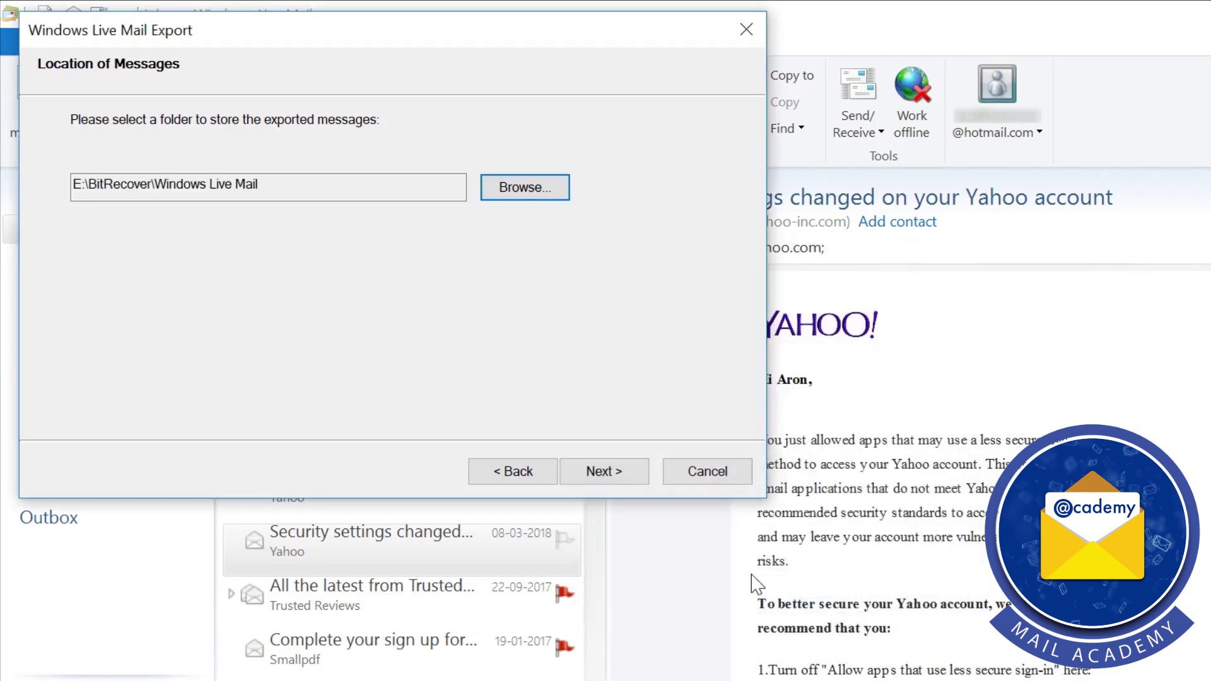
{"action": "left_click", "coordinate": [604, 471]}
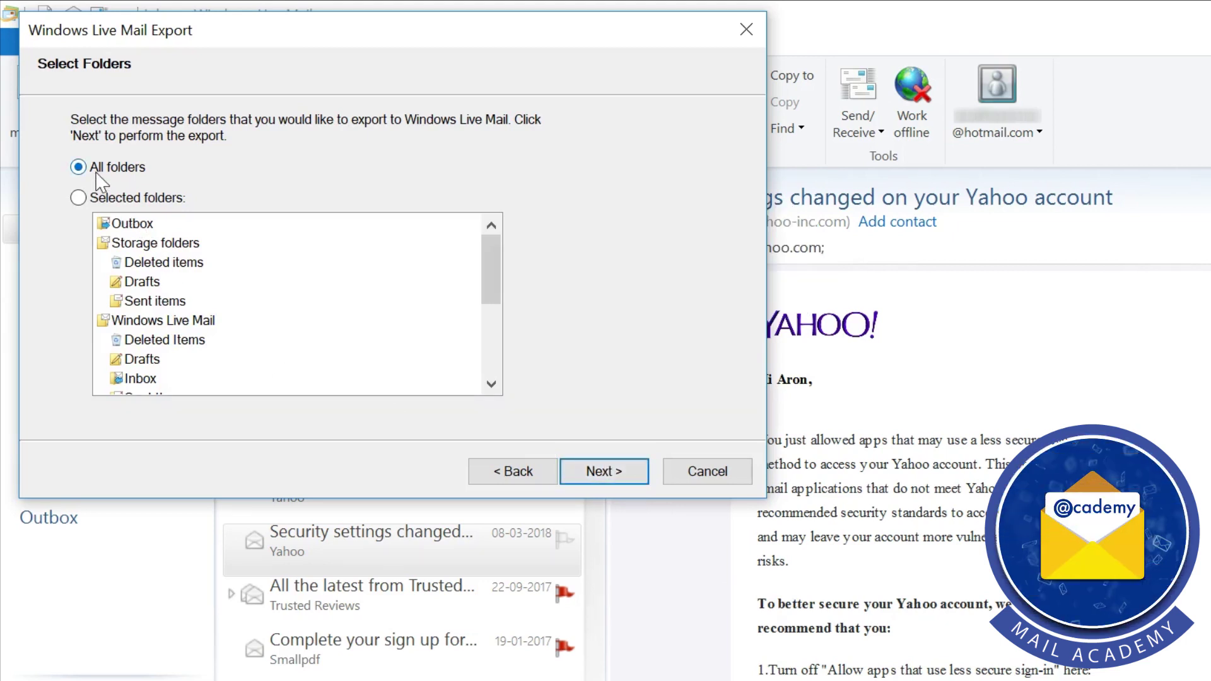
- Keep All folders selected for export, run the export, and close the finished wizard
{"action": "left_click", "coordinate": [95, 199]}
{"action": "left_click", "coordinate": [110, 222]}
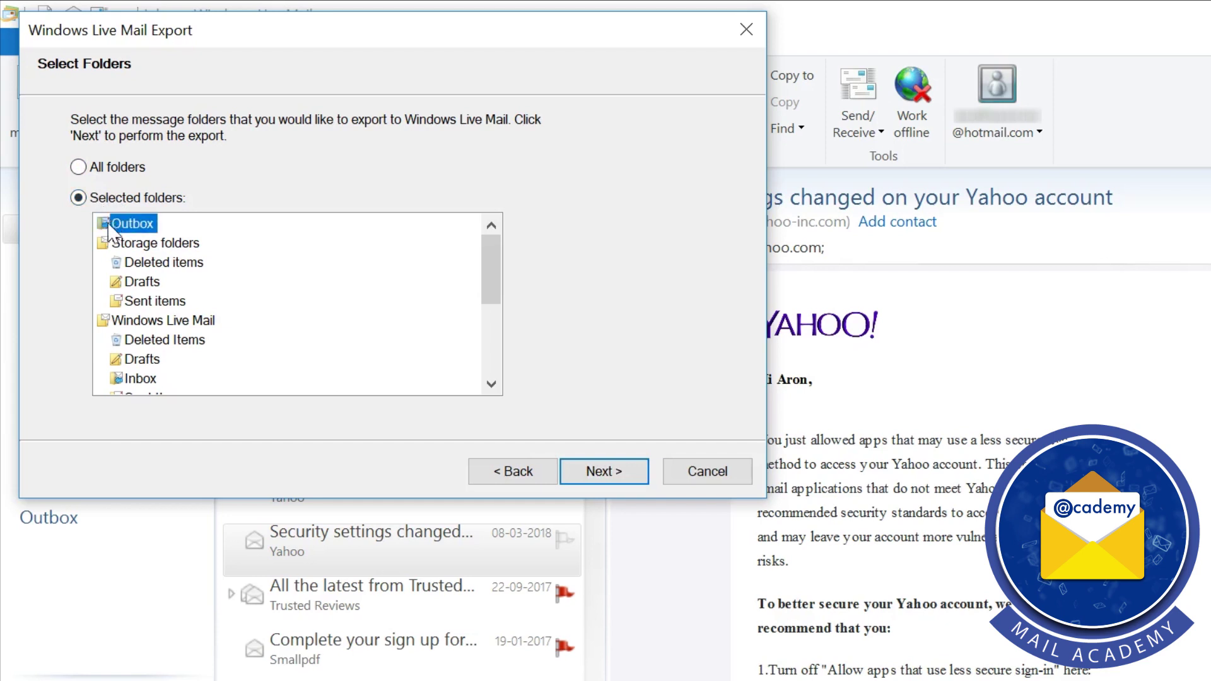
{"action": "left_click", "coordinate": [114, 244]}
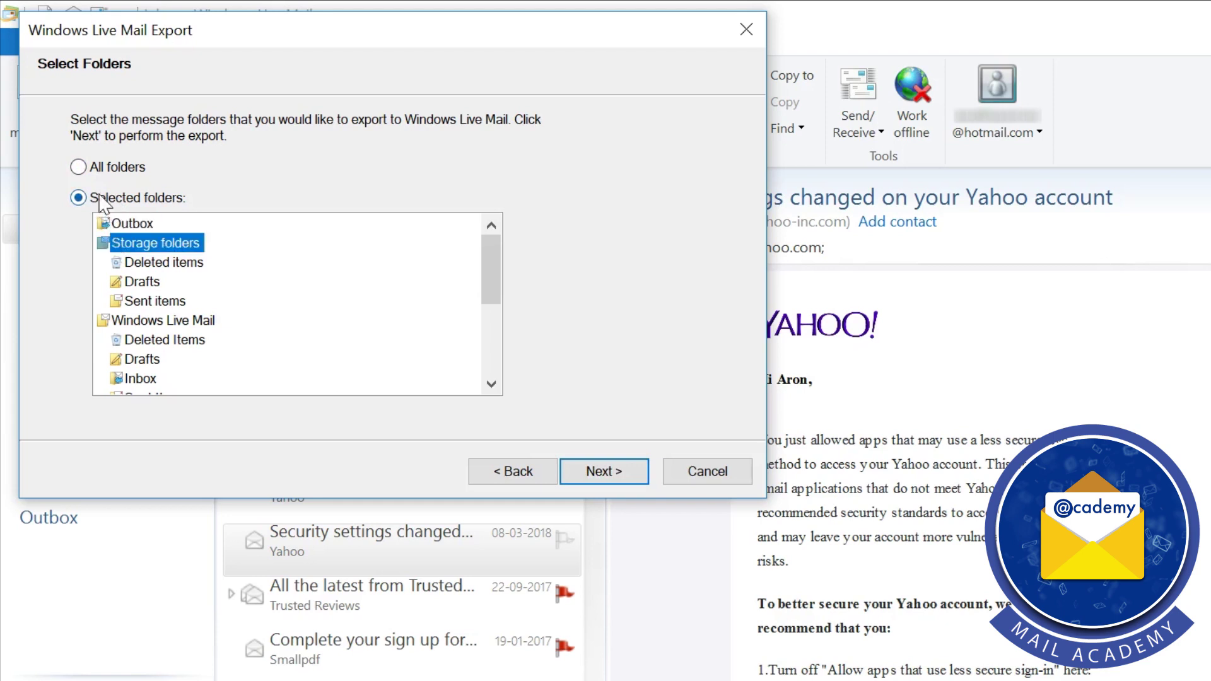
{"action": "left_click", "coordinate": [81, 168]}
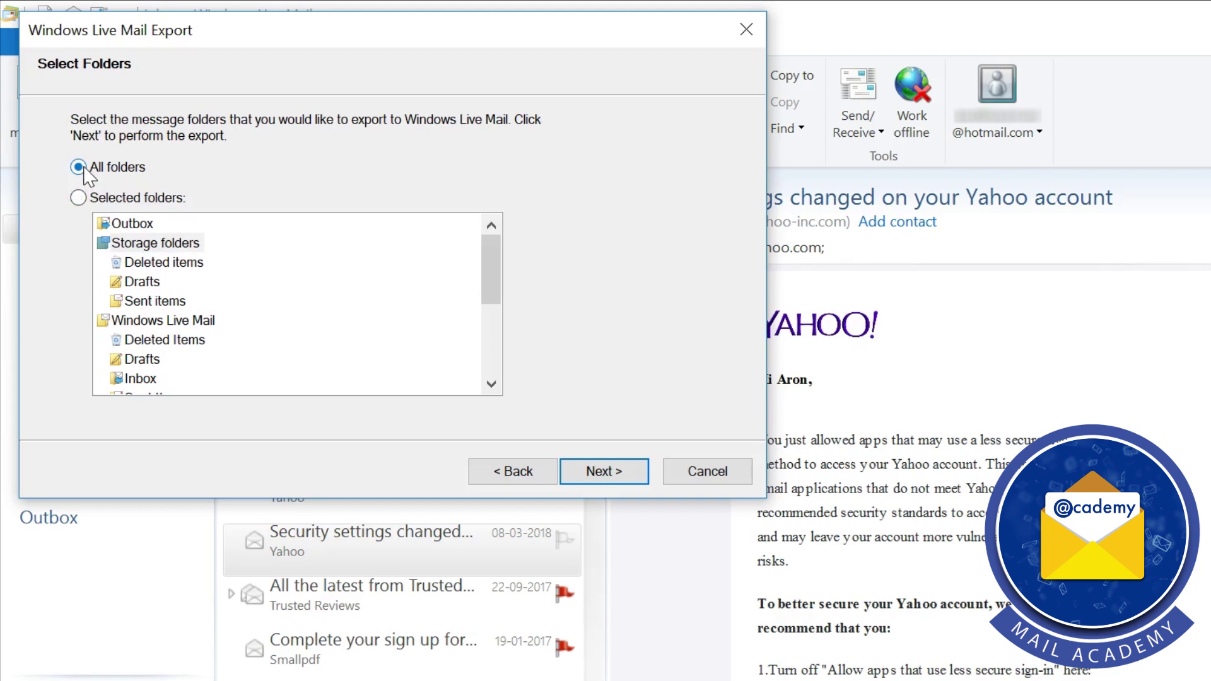
{"action": "left_click", "coordinate": [595, 476]}
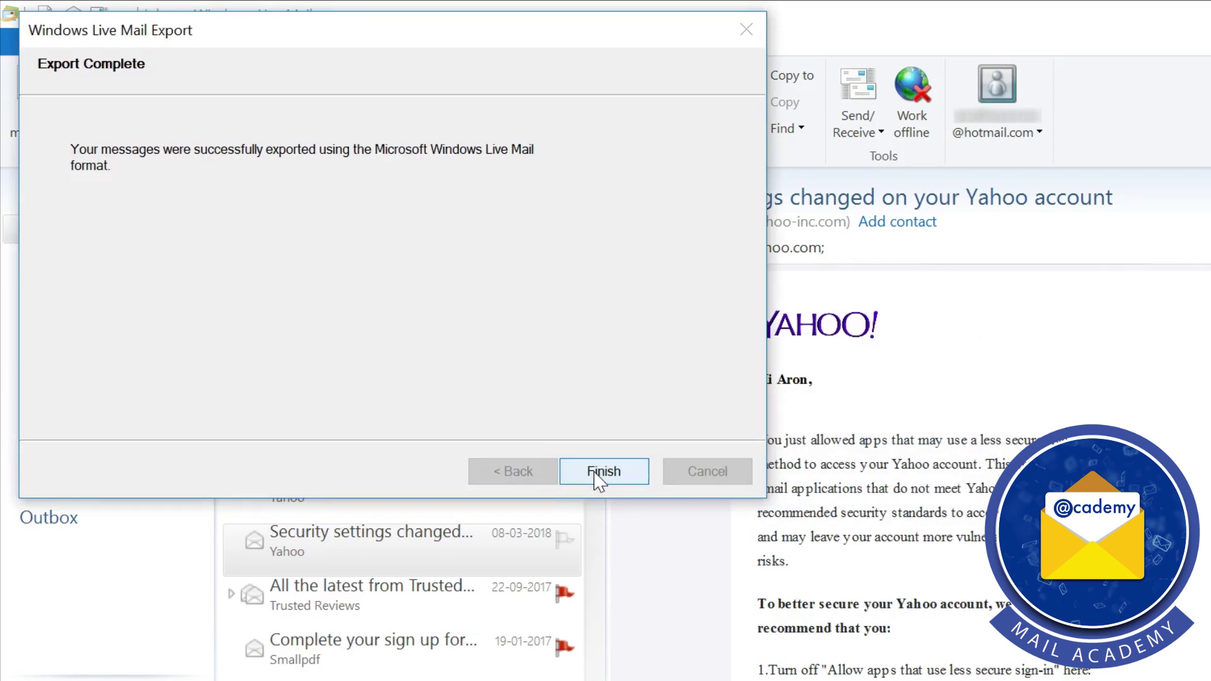
{"action": "left_click", "coordinate": [596, 474]}
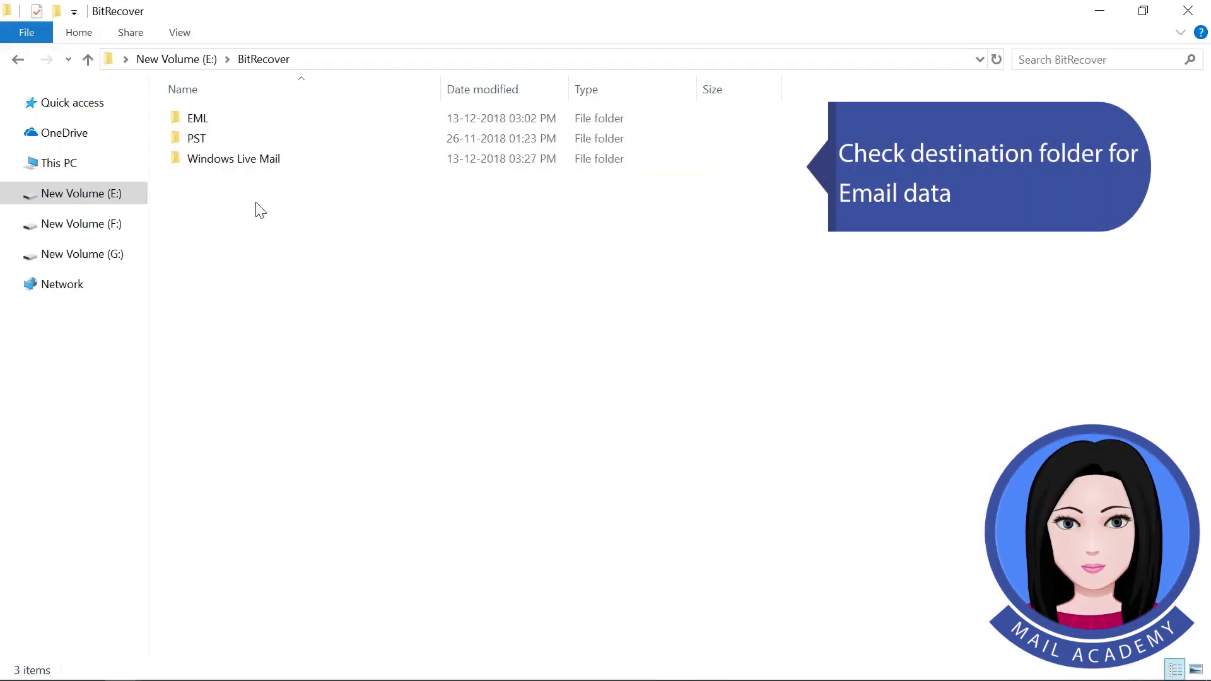
- Browse into Windows Live Mail, the account folder, and the Inbox holding 205 message files
{"action": "left_click", "coordinate": [229, 164]}
{"action": "double_click", "coordinate": [230, 165]}
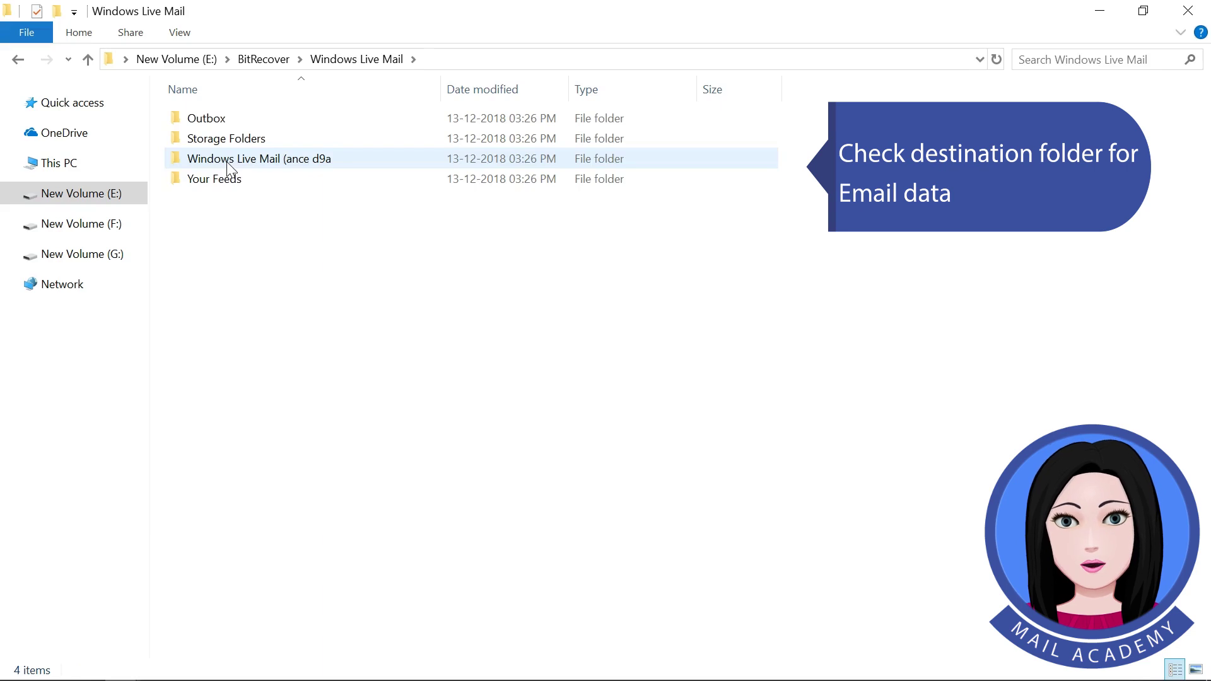
{"action": "double_click", "coordinate": [216, 165]}
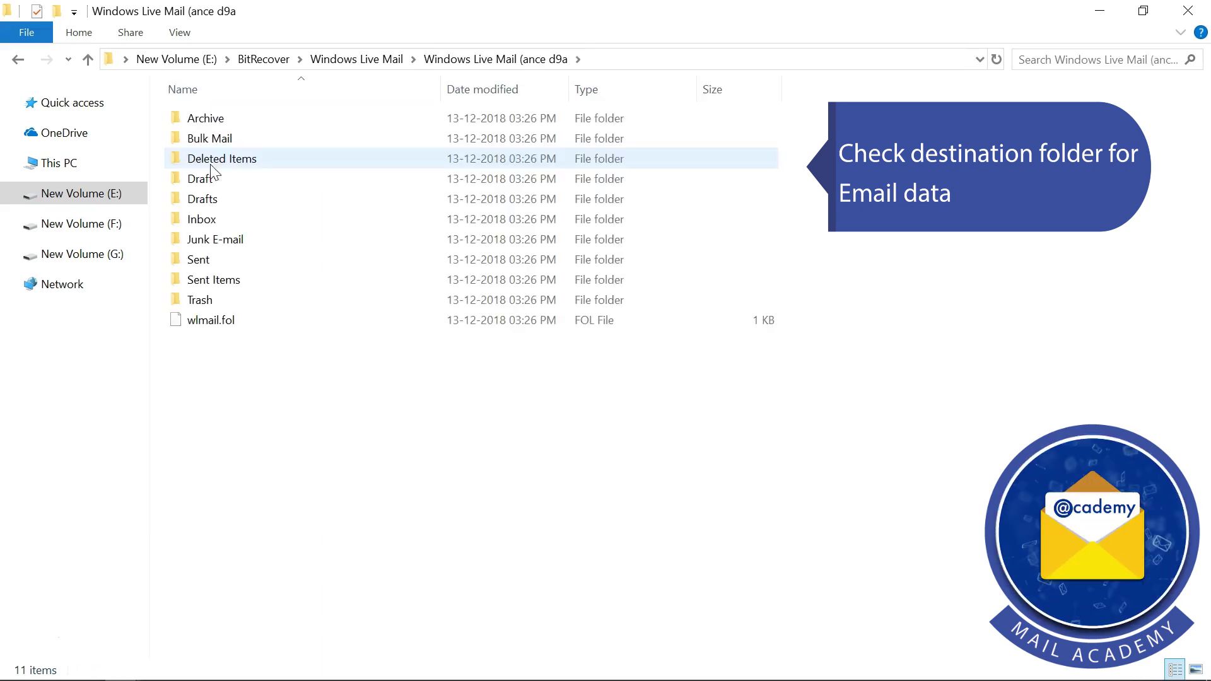
{"action": "double_click", "coordinate": [207, 220]}
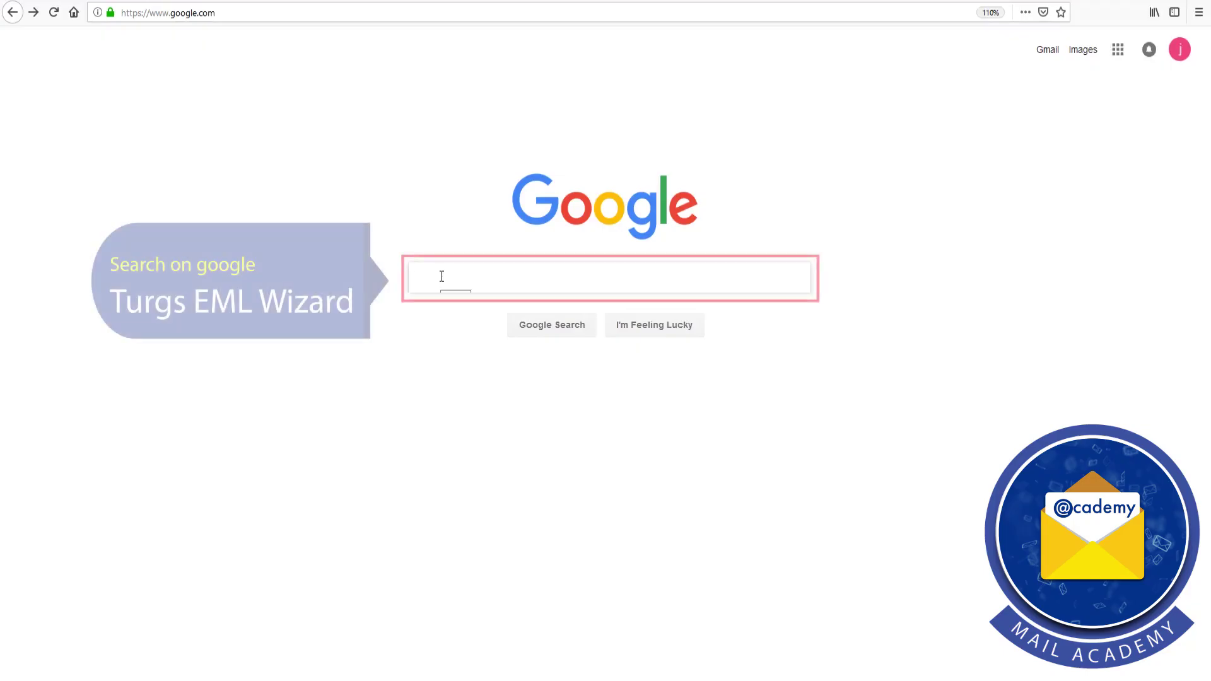
- Search Google for 'turgs eml wizard' and open the turgs.com/eml converter page
{"action": "type", "text": "tur"}
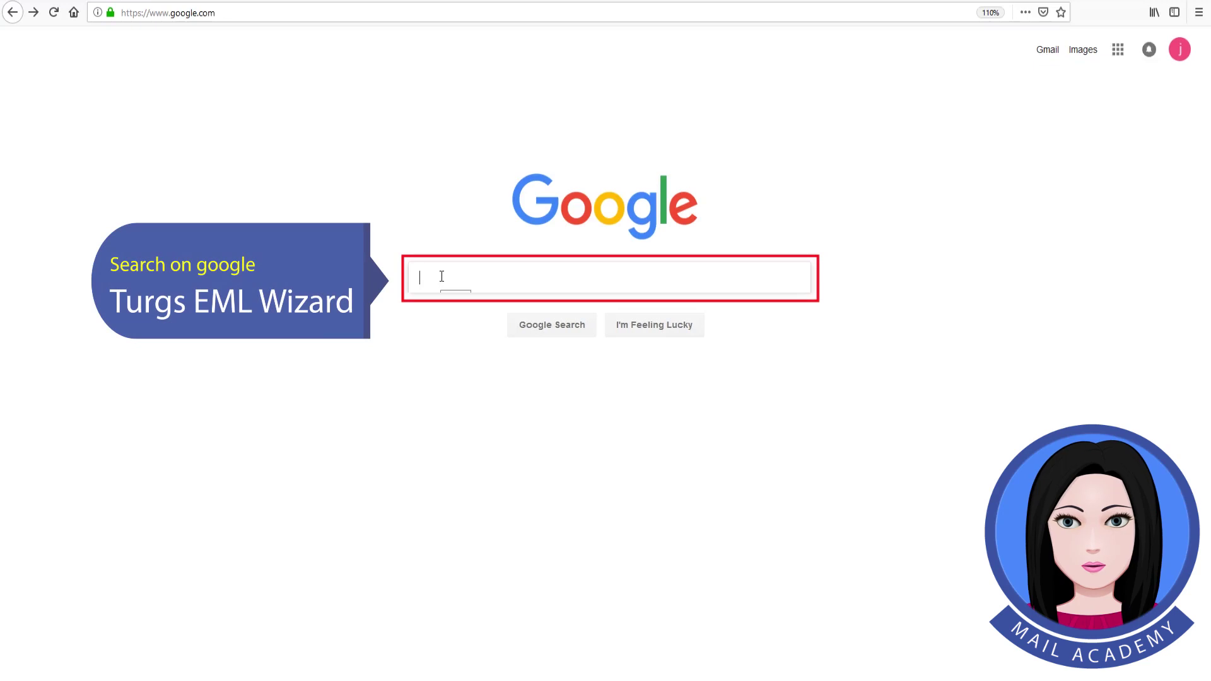
{"action": "type", "text": "gs"}
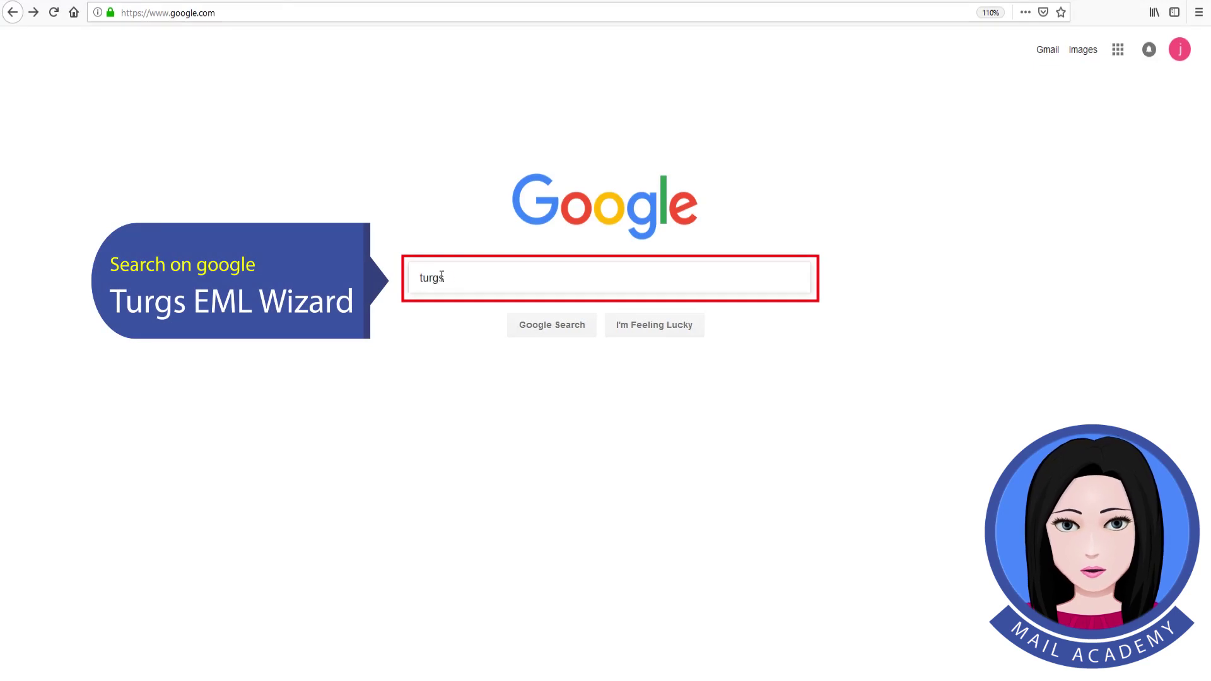
{"action": "type", "text": " eml wizard"}
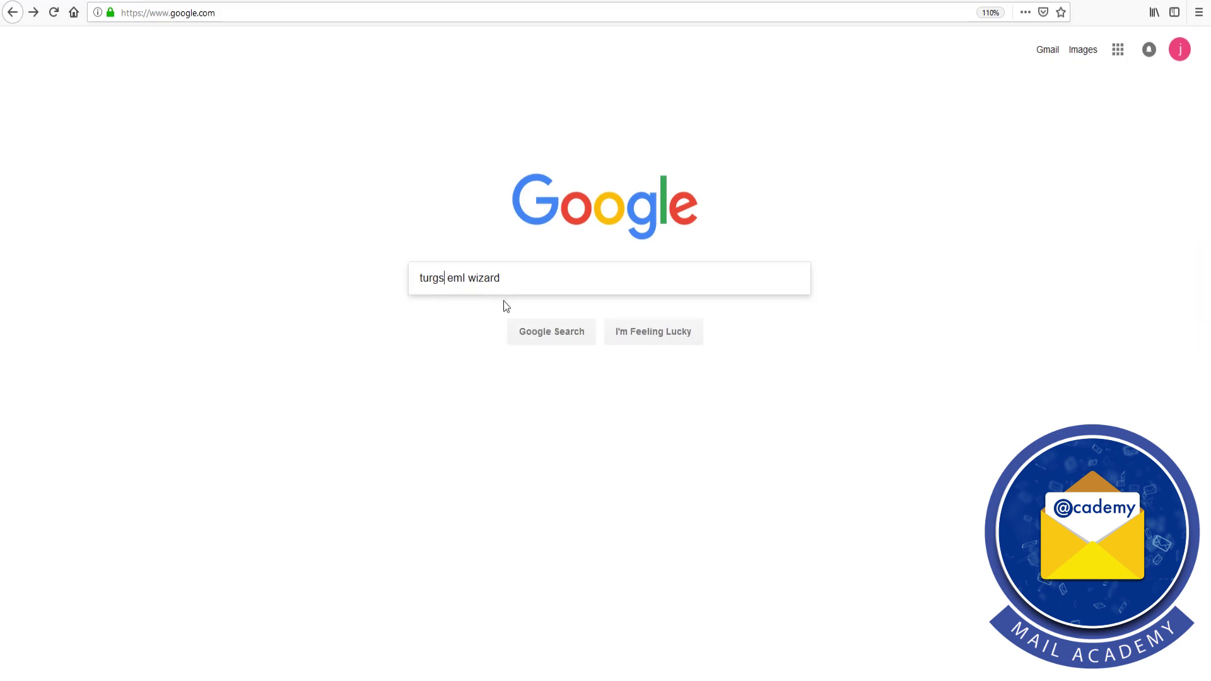
{"action": "left_click", "coordinate": [558, 338]}
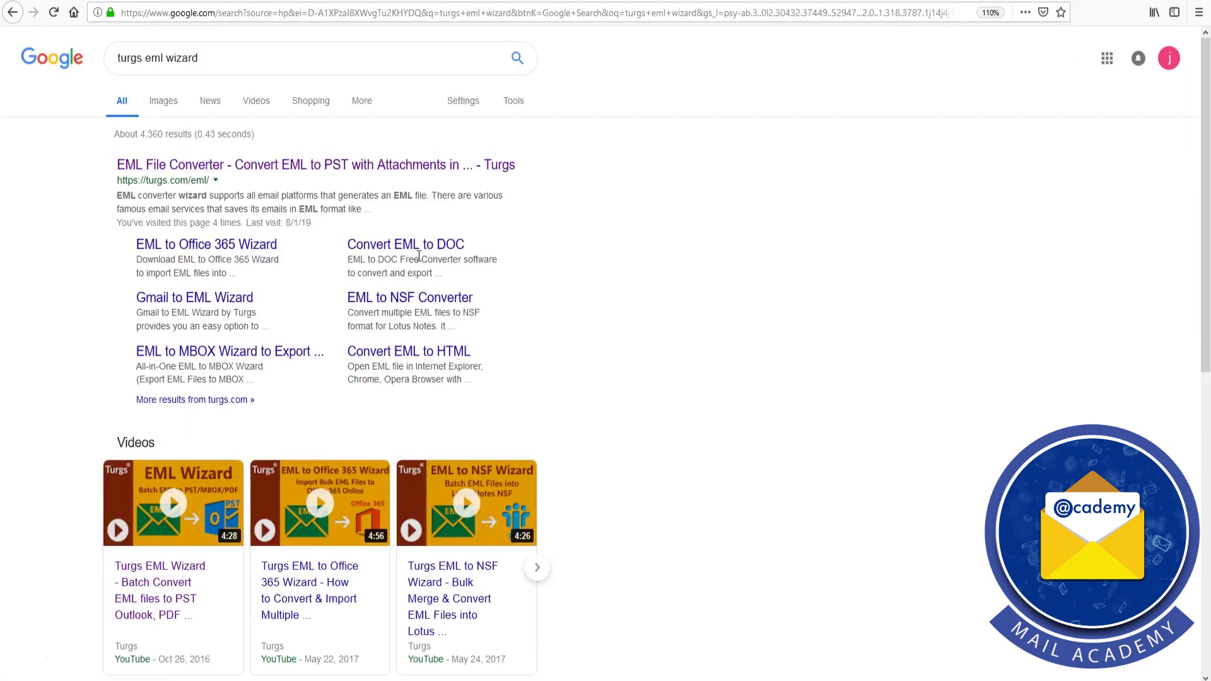
{"action": "left_click", "coordinate": [293, 174]}
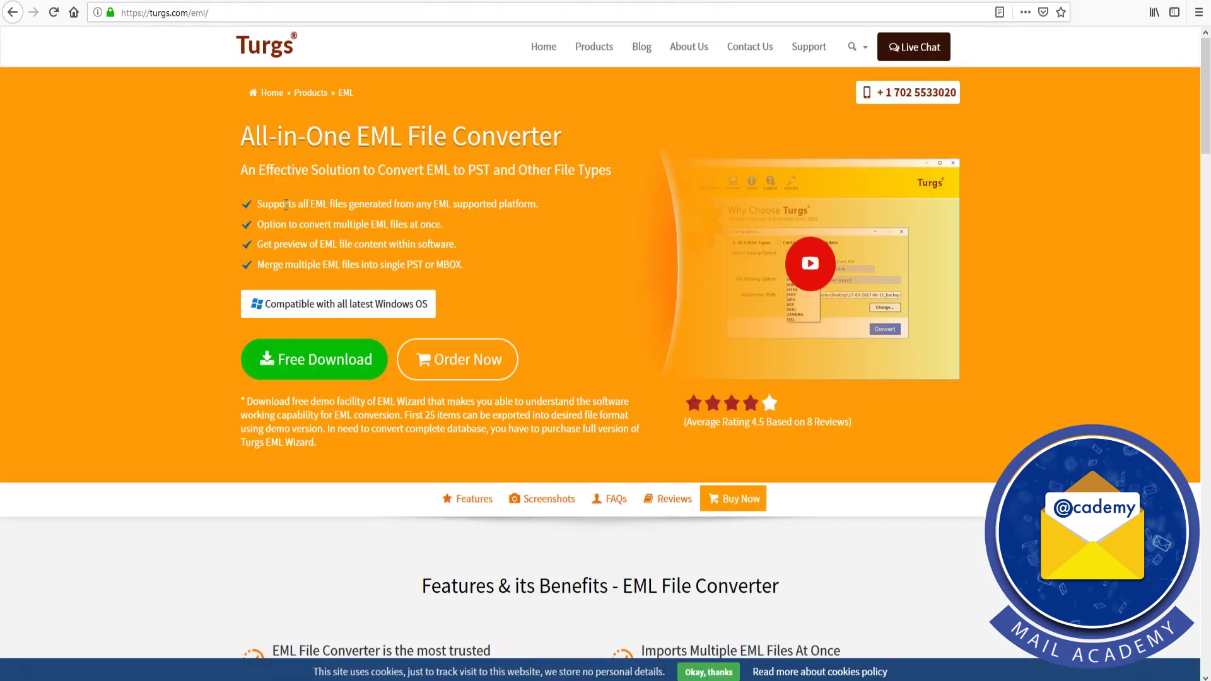
- Download the free eml-wizard.exe installer and launch it from the downloads list
{"action": "left_click", "coordinate": [301, 363]}
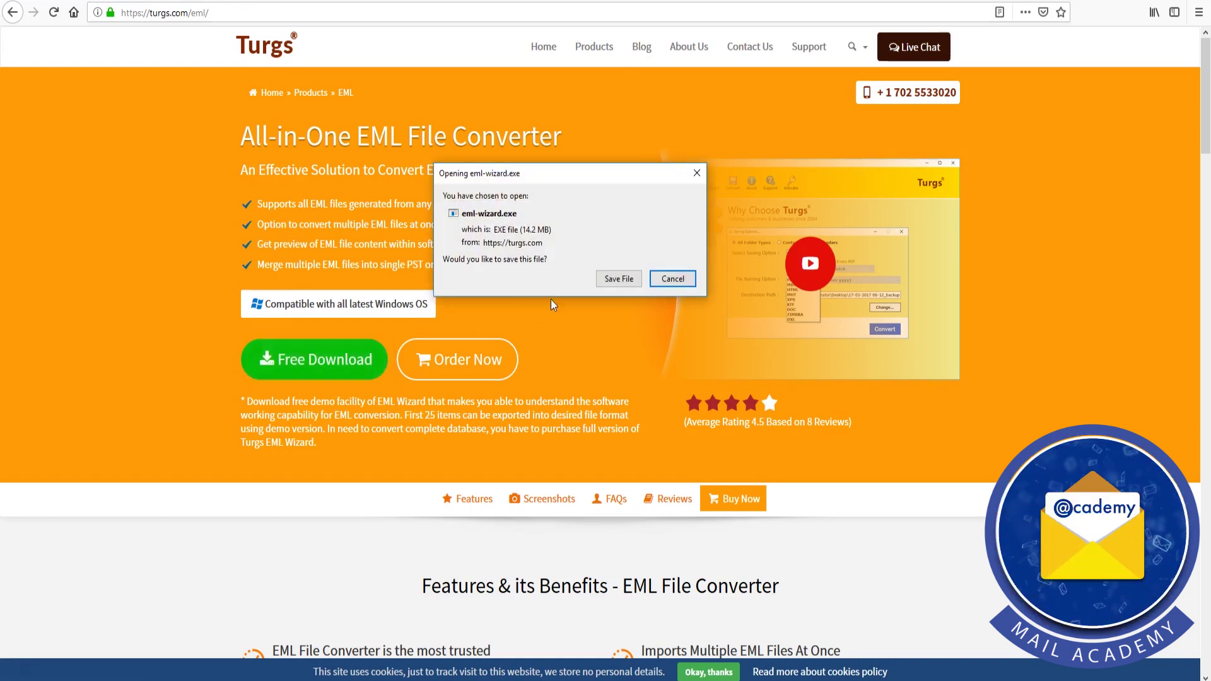
{"action": "left_click", "coordinate": [614, 281]}
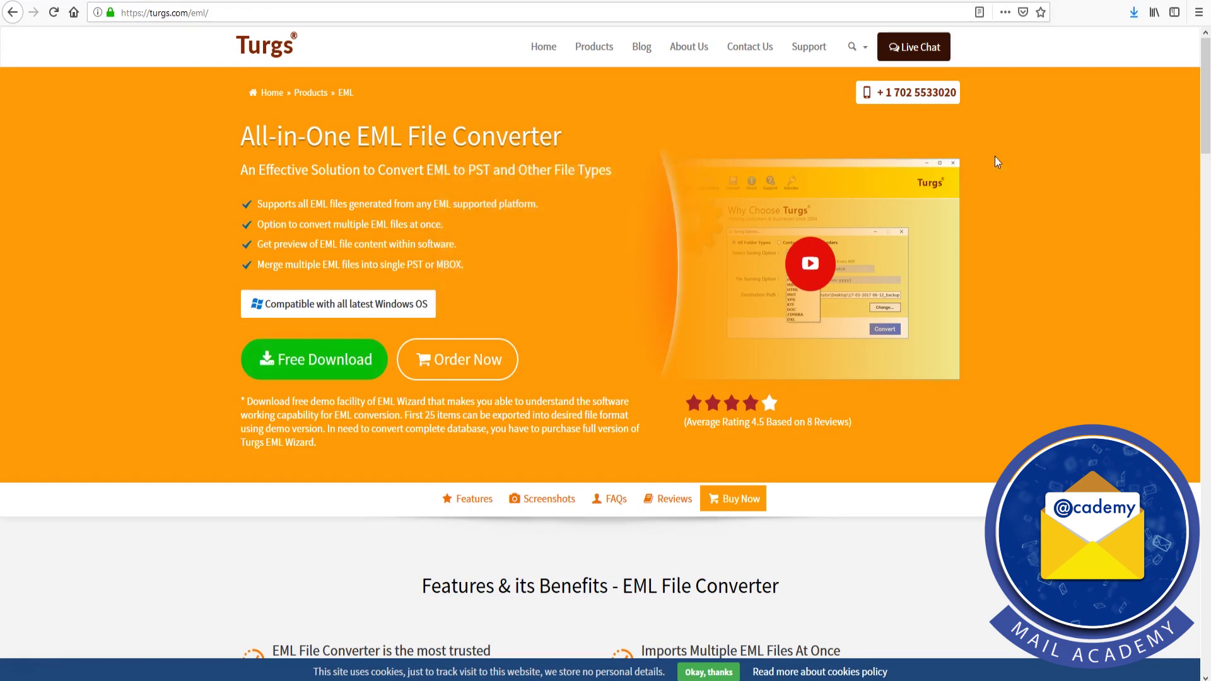
{"action": "left_click", "coordinate": [1135, 12]}
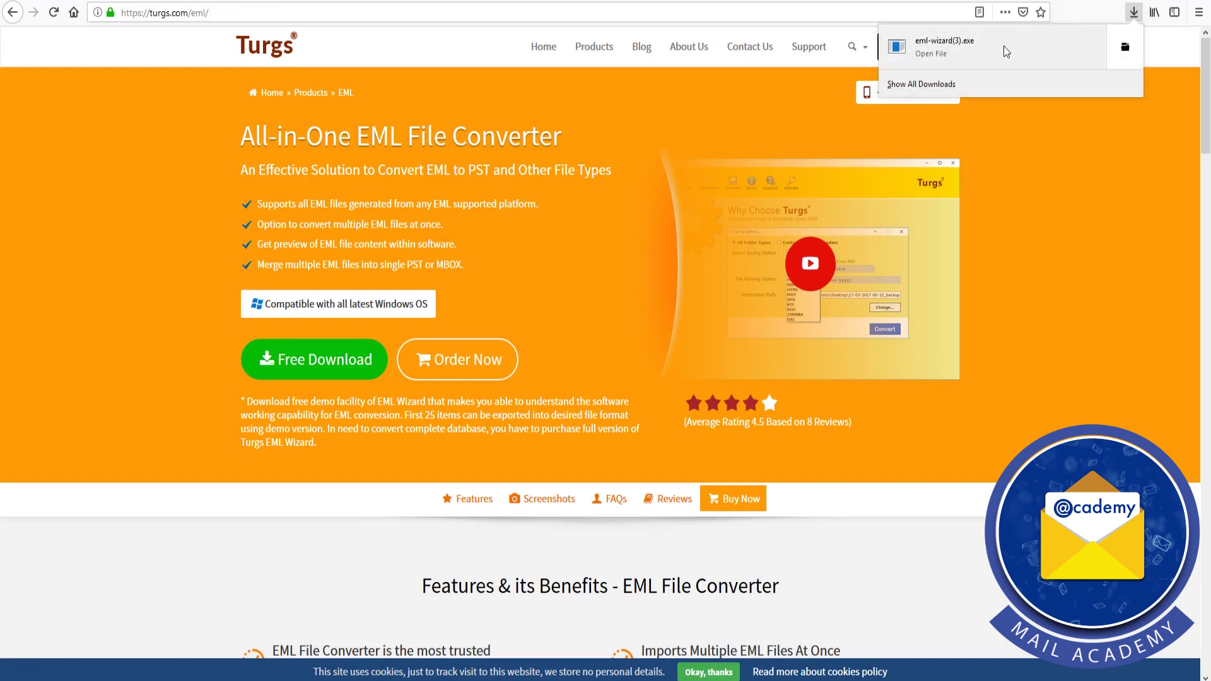
{"action": "left_click", "coordinate": [964, 57]}
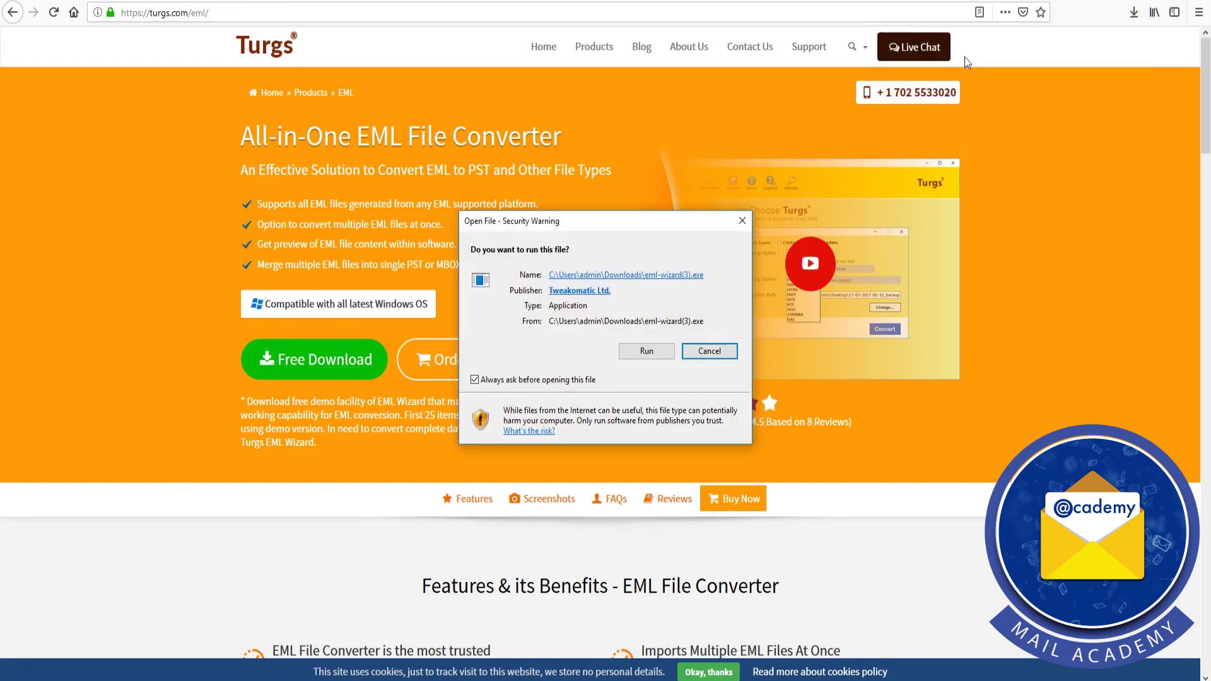
- Run the installer, accept the license, install Turgs EML Wizard, and launch it
{"action": "left_click", "coordinate": [661, 351]}
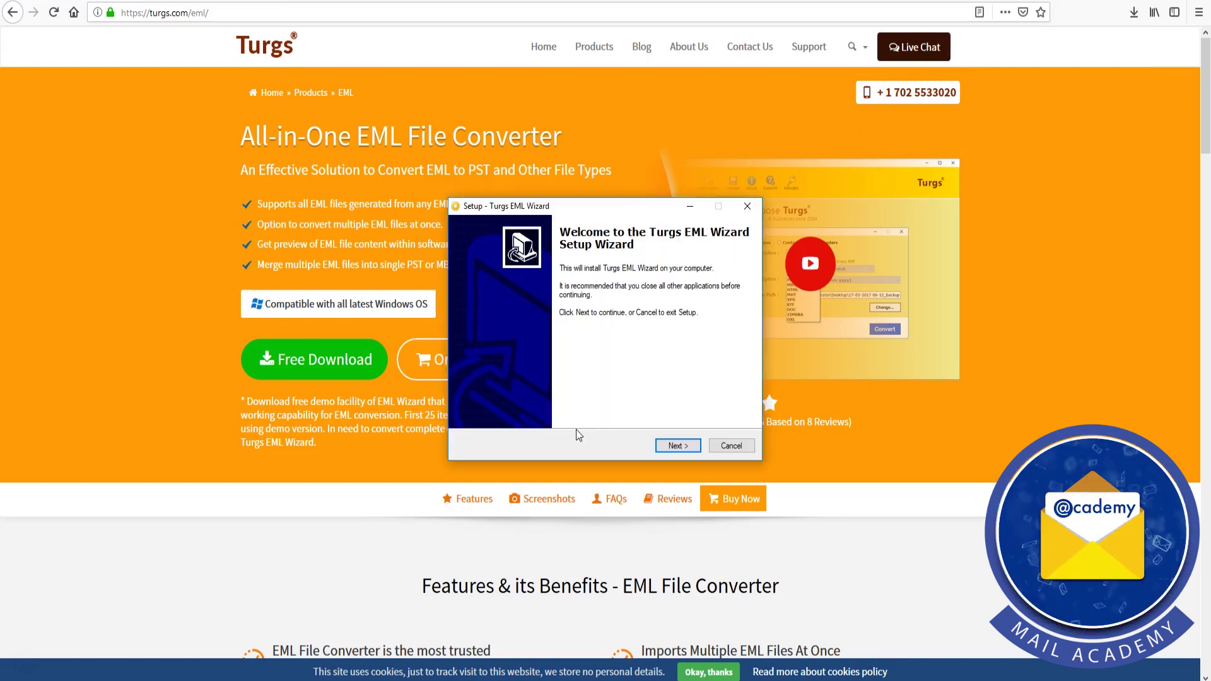
{"action": "left_click", "coordinate": [678, 446]}
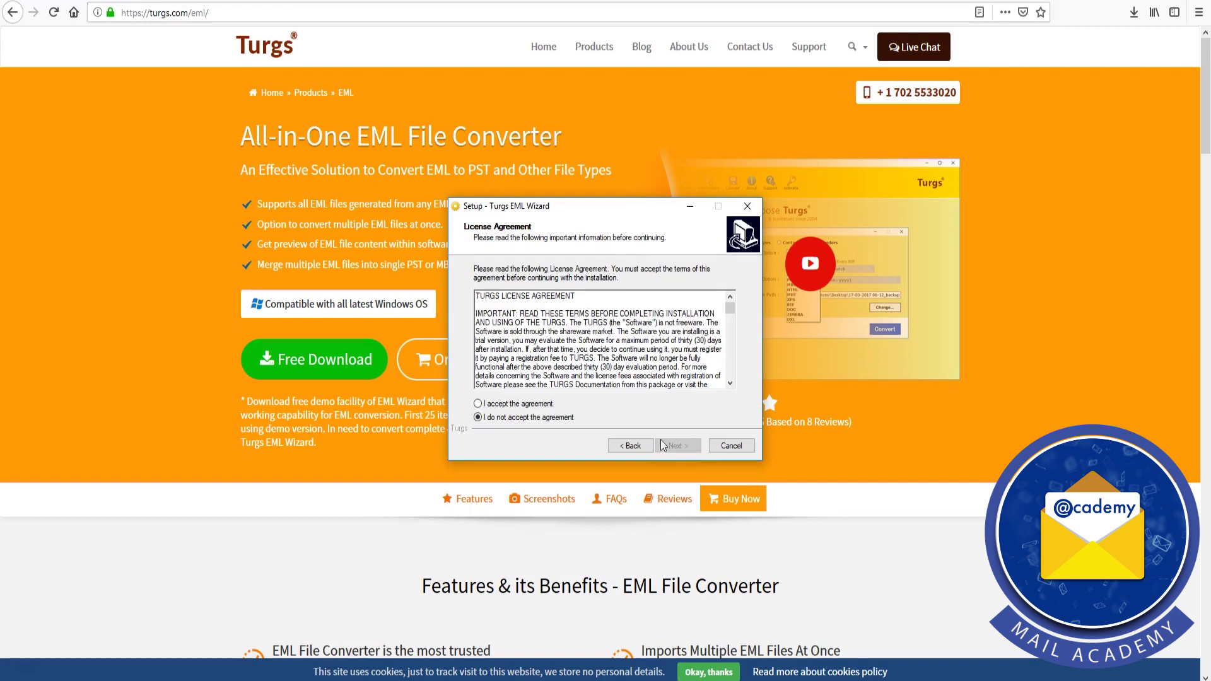
{"action": "left_click", "coordinate": [478, 404]}
{"action": "left_click", "coordinate": [685, 447]}
{"action": "left_click", "coordinate": [685, 448]}
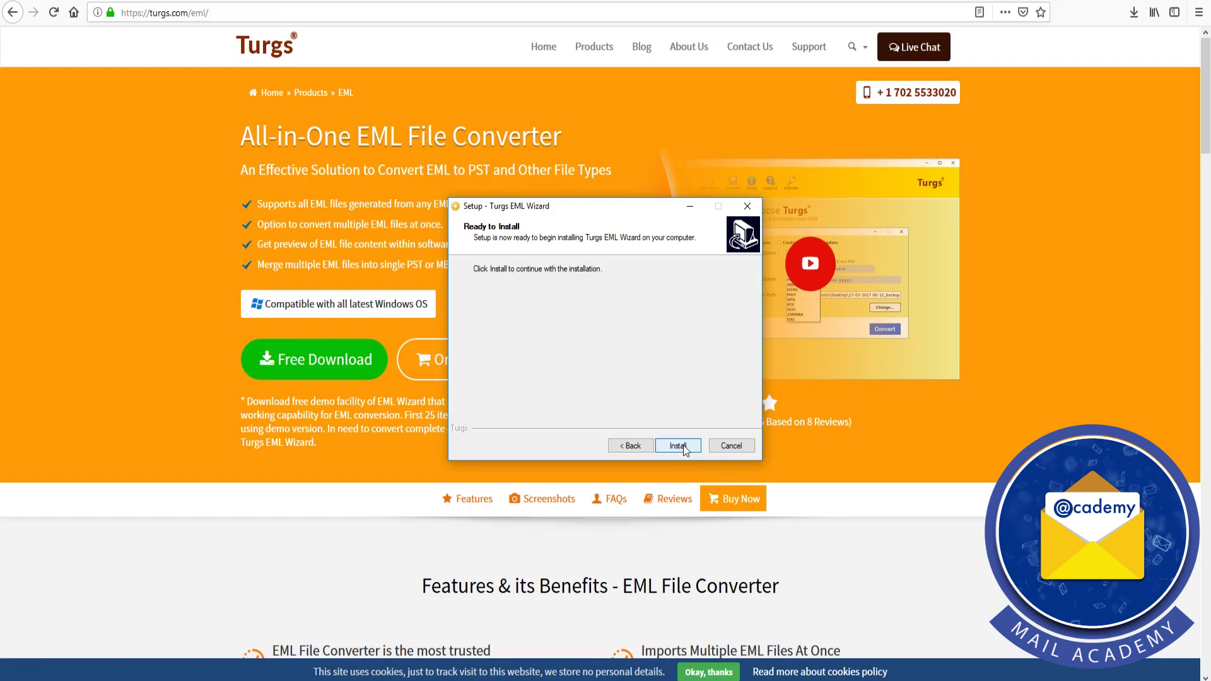
{"action": "left_click", "coordinate": [678, 446]}
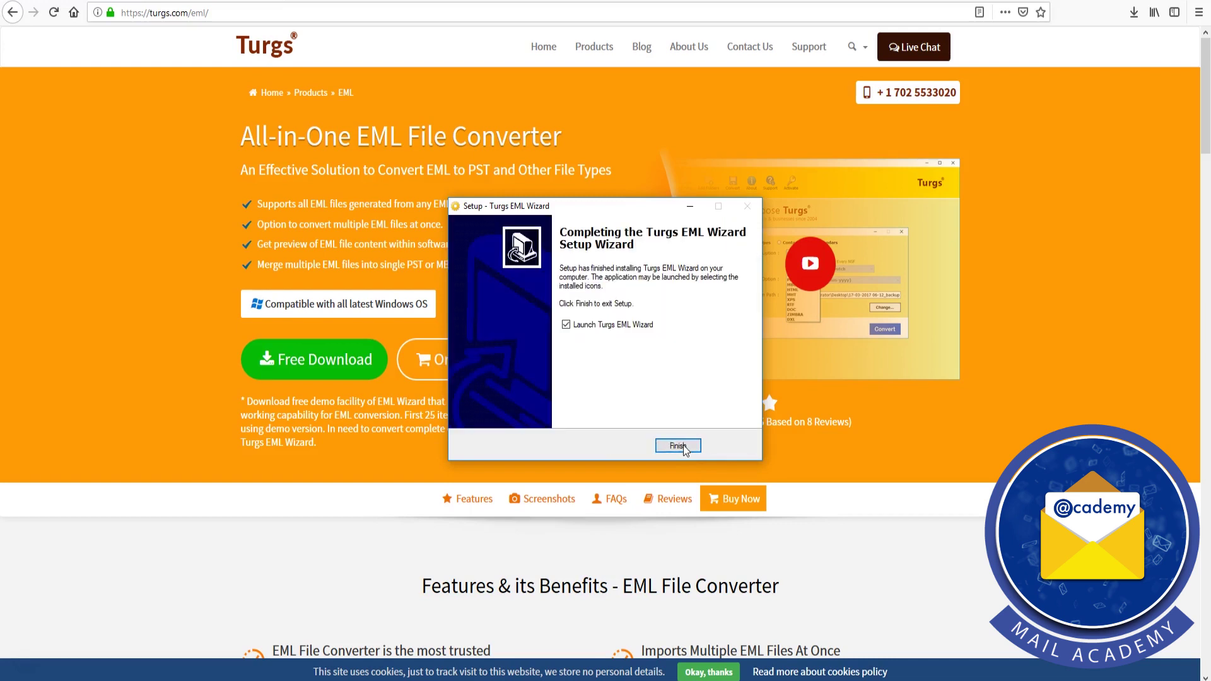
{"action": "left_click", "coordinate": [678, 446]}
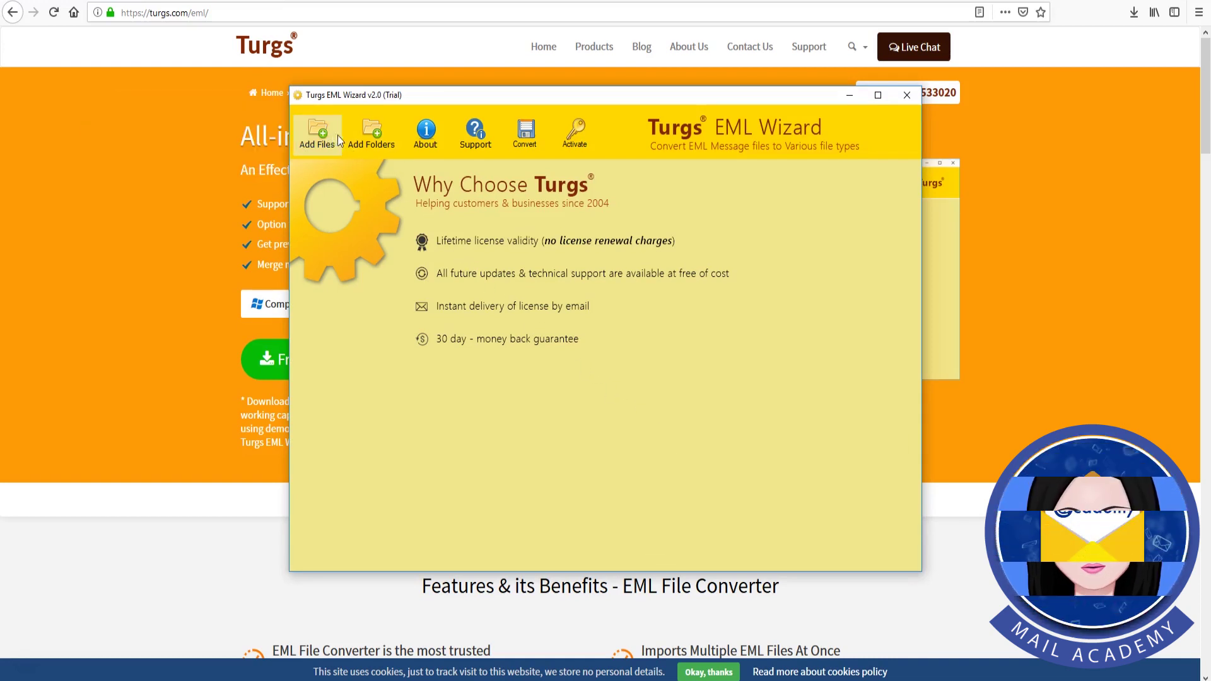
- Load the Windows Live Mail folder, preview the Inbox, and check all its mail folders
{"action": "left_click", "coordinate": [375, 142]}
{"action": "left_click", "coordinate": [584, 355]}
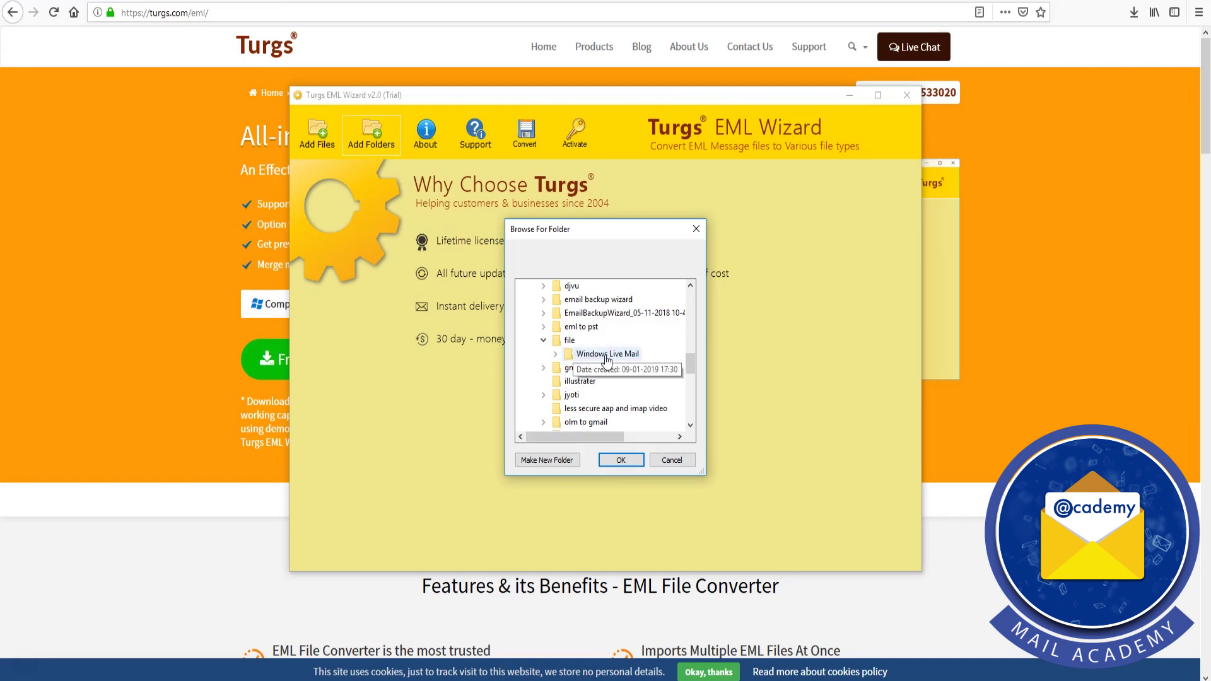
{"action": "left_click", "coordinate": [606, 357]}
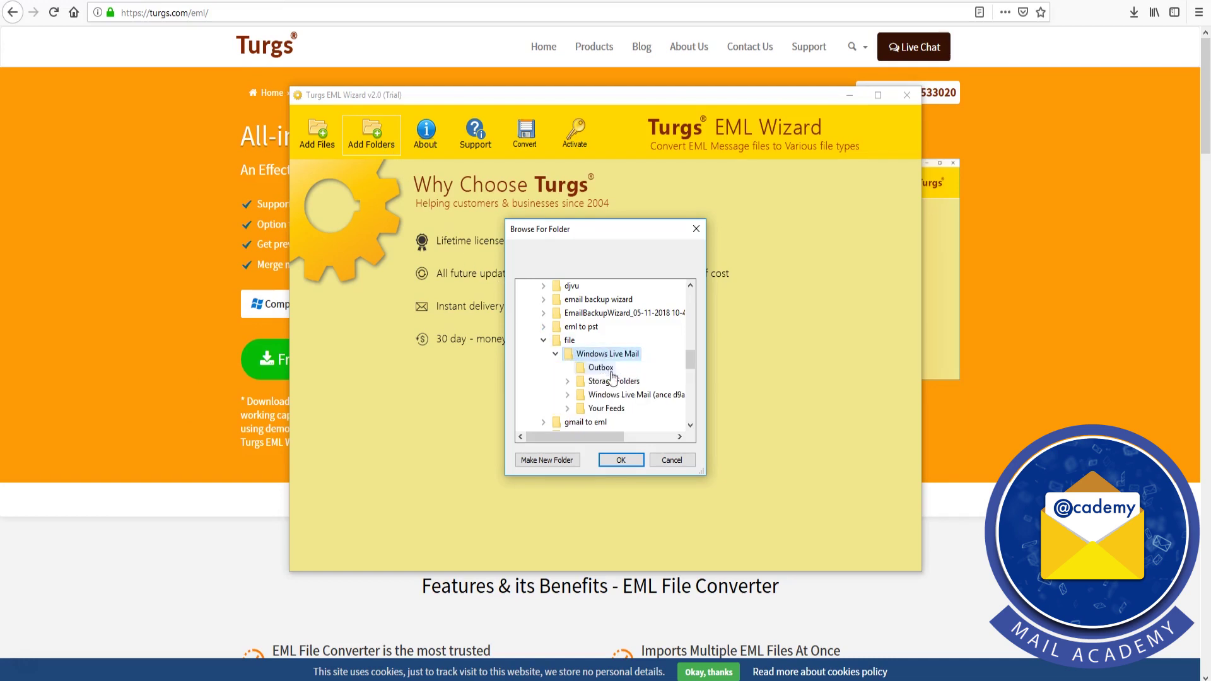
{"action": "left_click", "coordinate": [621, 460]}
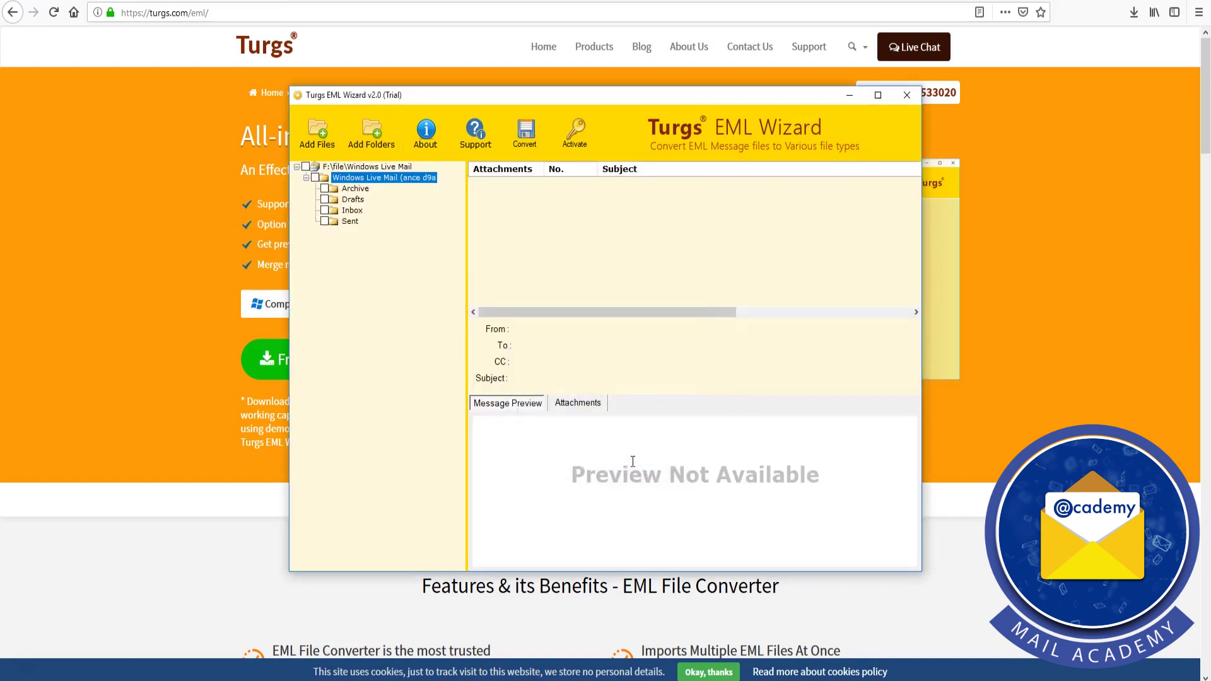
{"action": "left_click", "coordinate": [352, 212]}
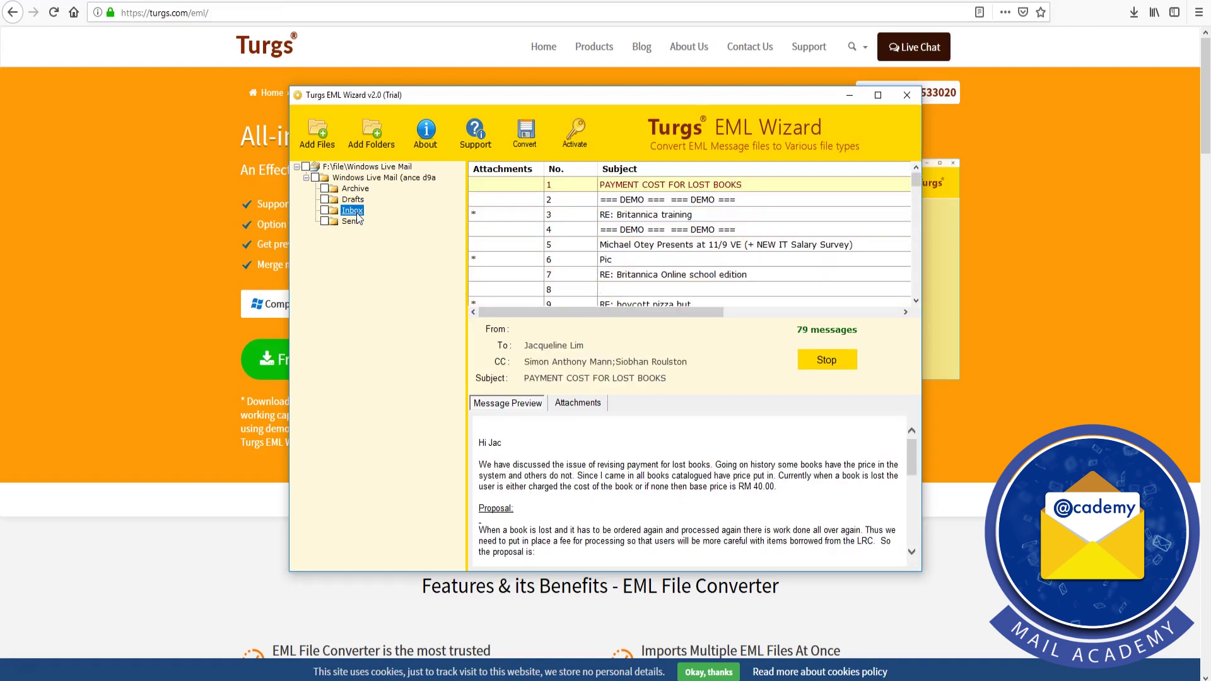
{"action": "left_click", "coordinate": [305, 167]}
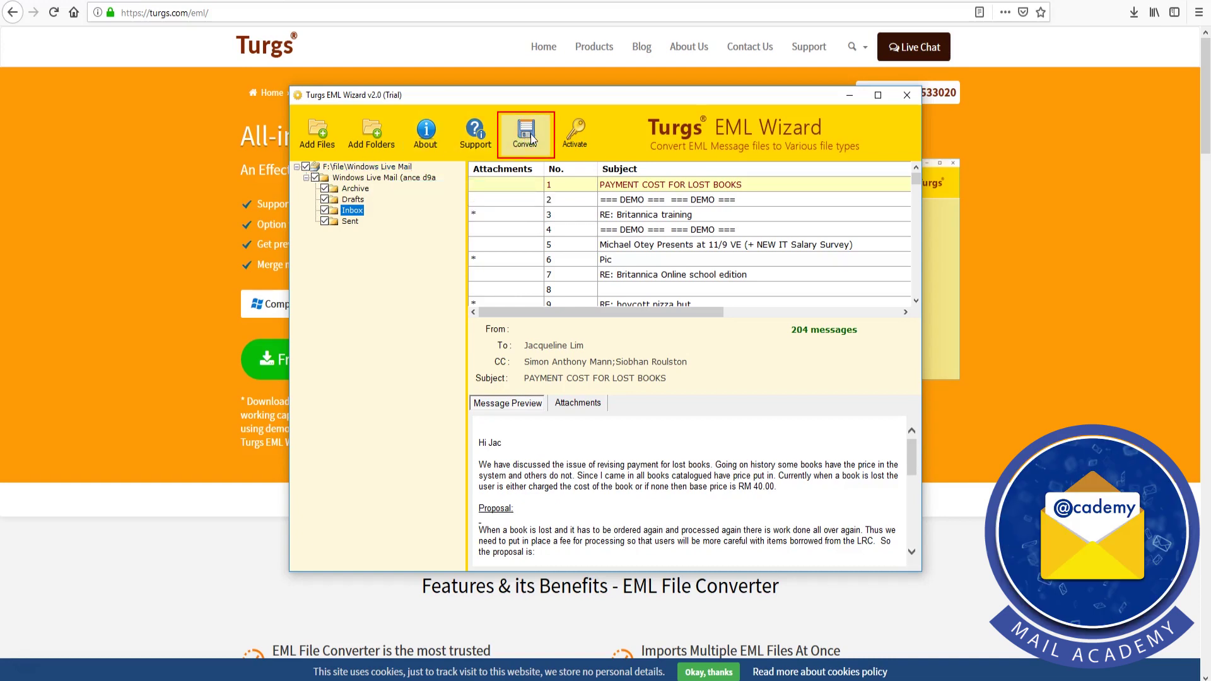
- Convert the checked folders to PST and dismiss the completion and trial-limitation messages
{"action": "left_click", "coordinate": [525, 151]}
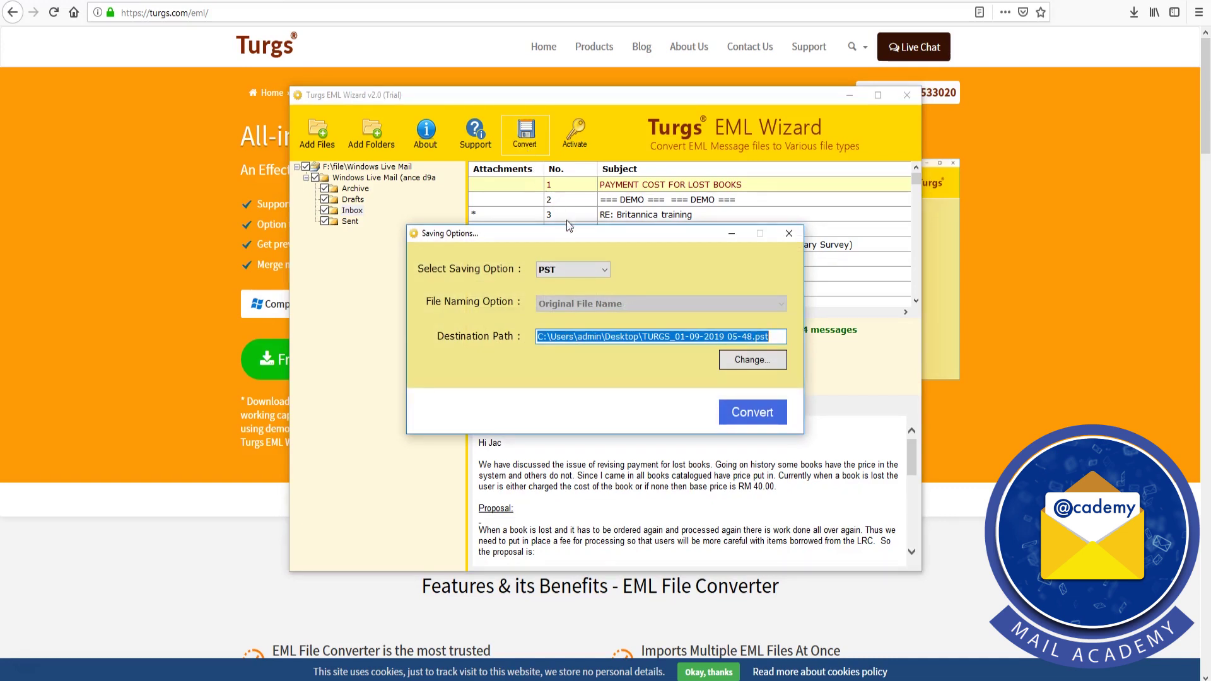
{"action": "left_click", "coordinate": [606, 271]}
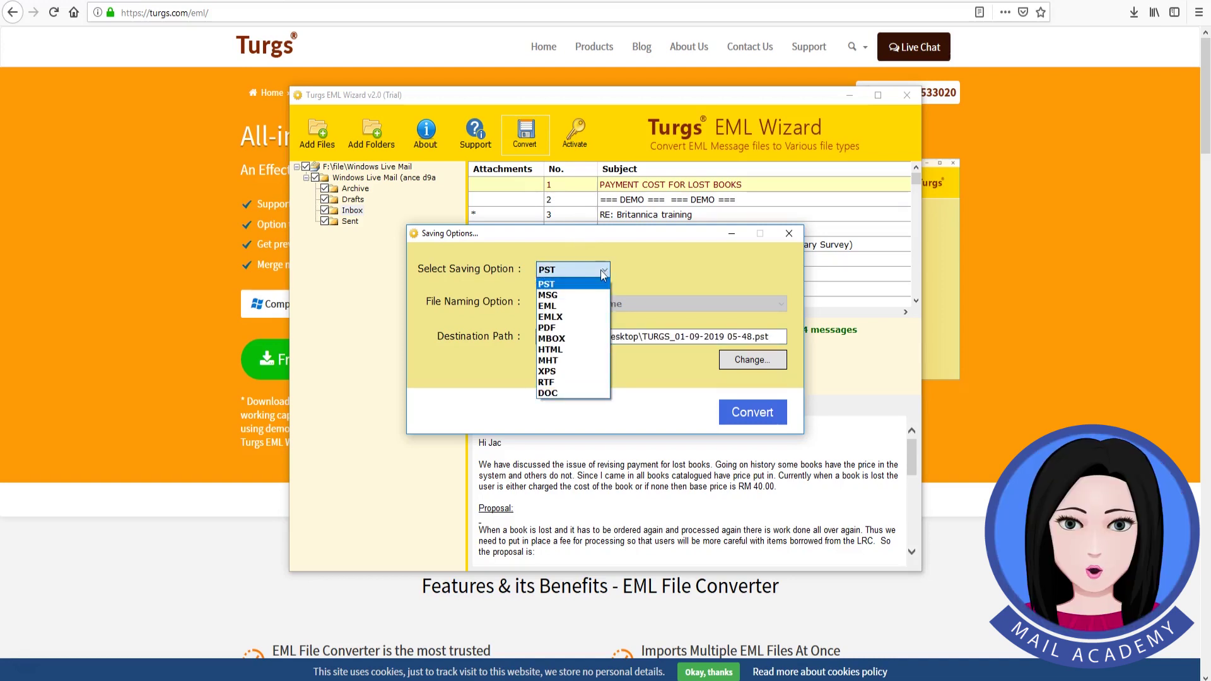
{"action": "left_click", "coordinate": [576, 285]}
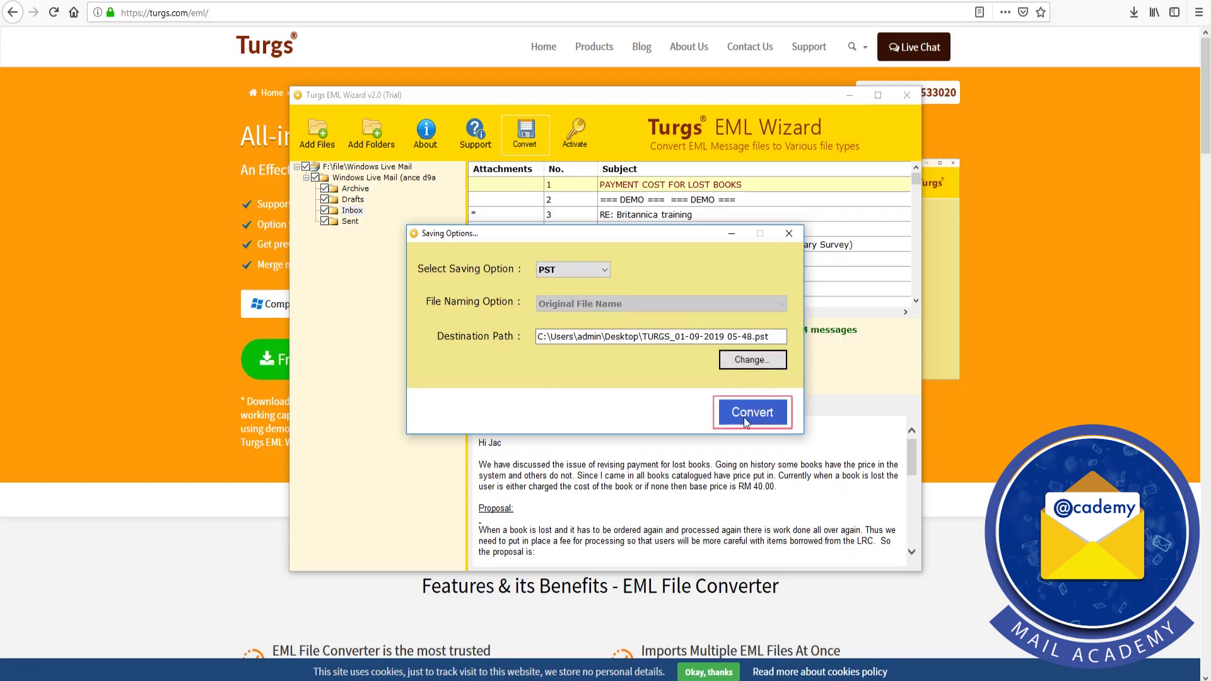
{"action": "left_click", "coordinate": [766, 417]}
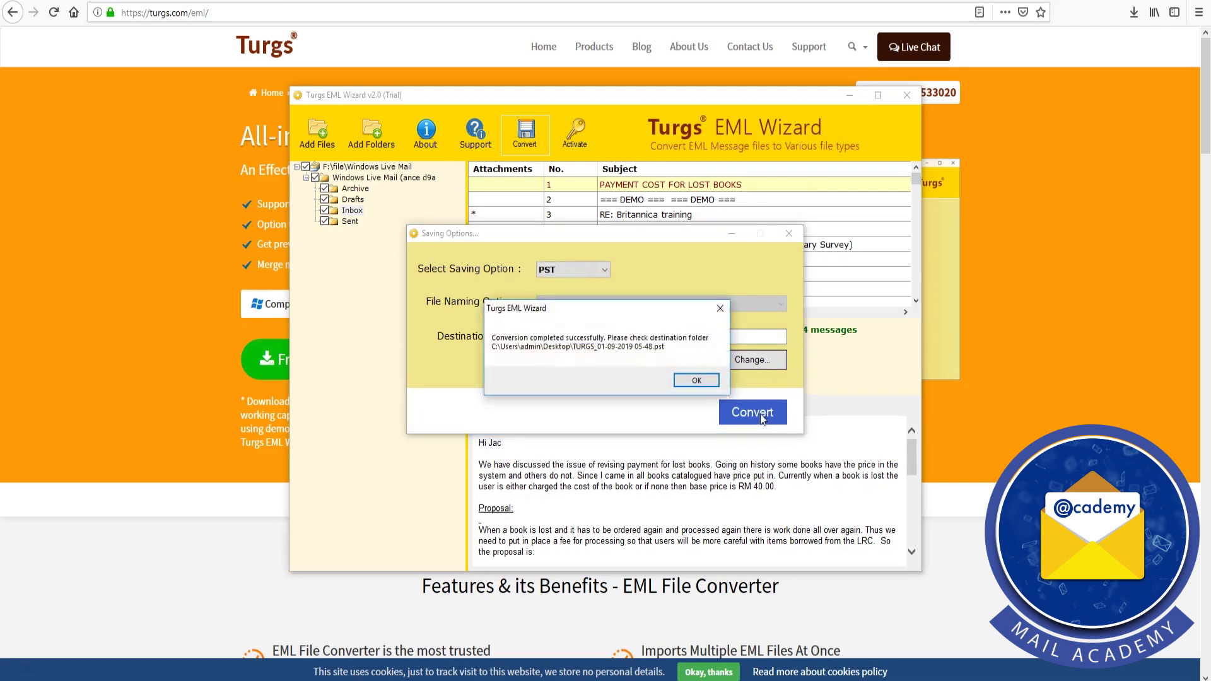
{"action": "left_click", "coordinate": [706, 383]}
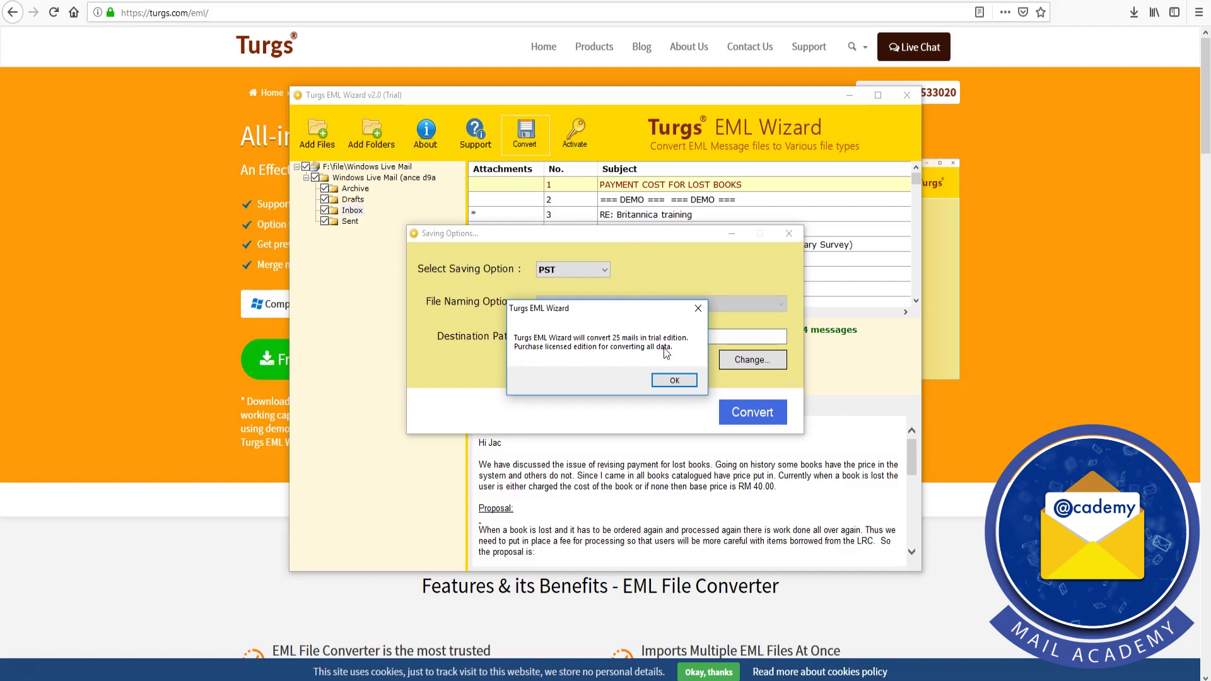
{"action": "left_click", "coordinate": [675, 381]}
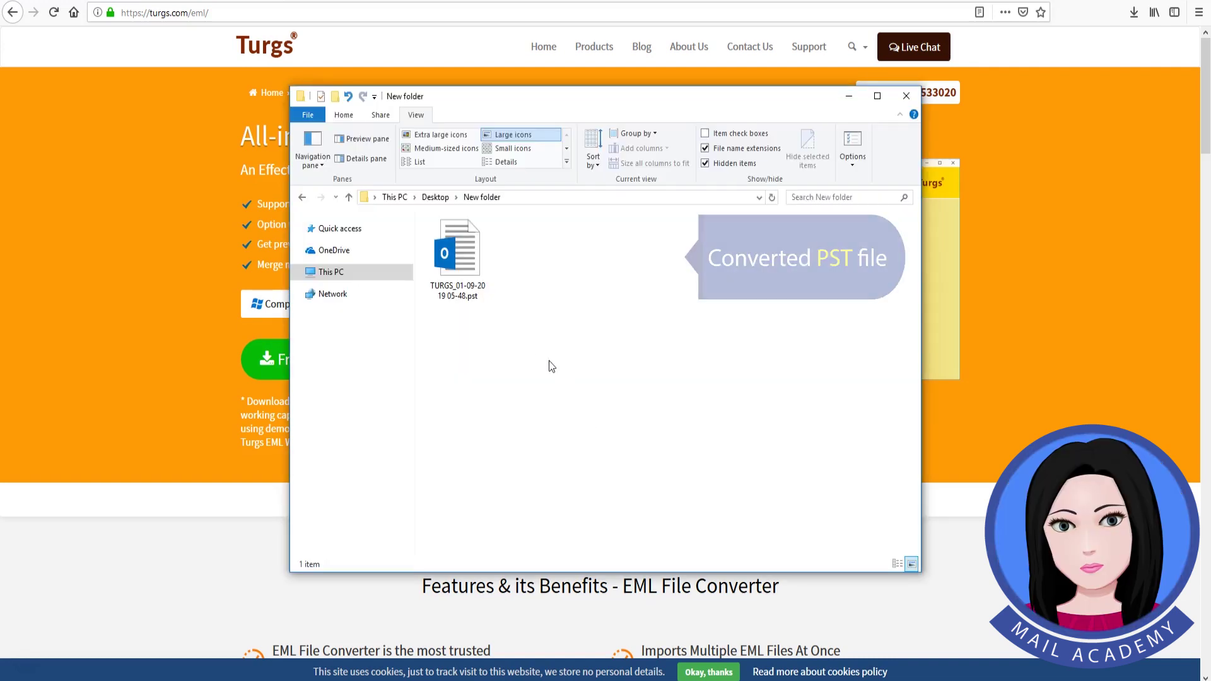
{"action": "left_click", "coordinate": [471, 262]}
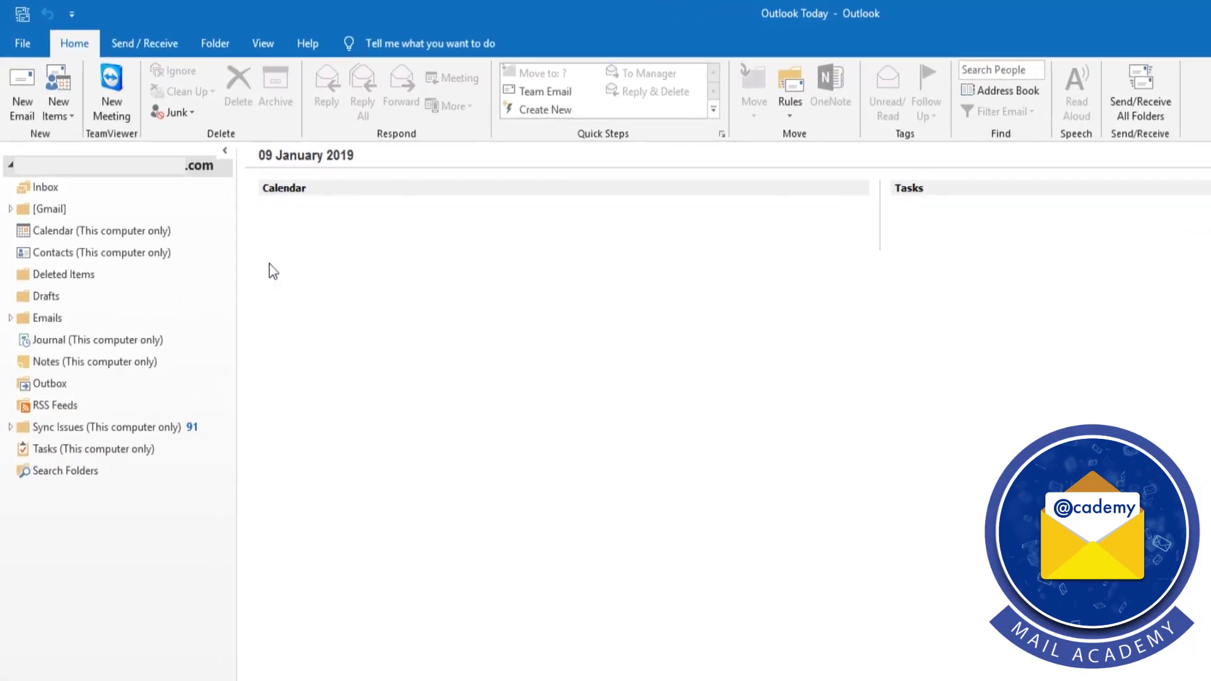
- Open the converted TURGS .pst file in Outlook as an Outlook Data File
{"action": "left_click", "coordinate": [19, 45]}
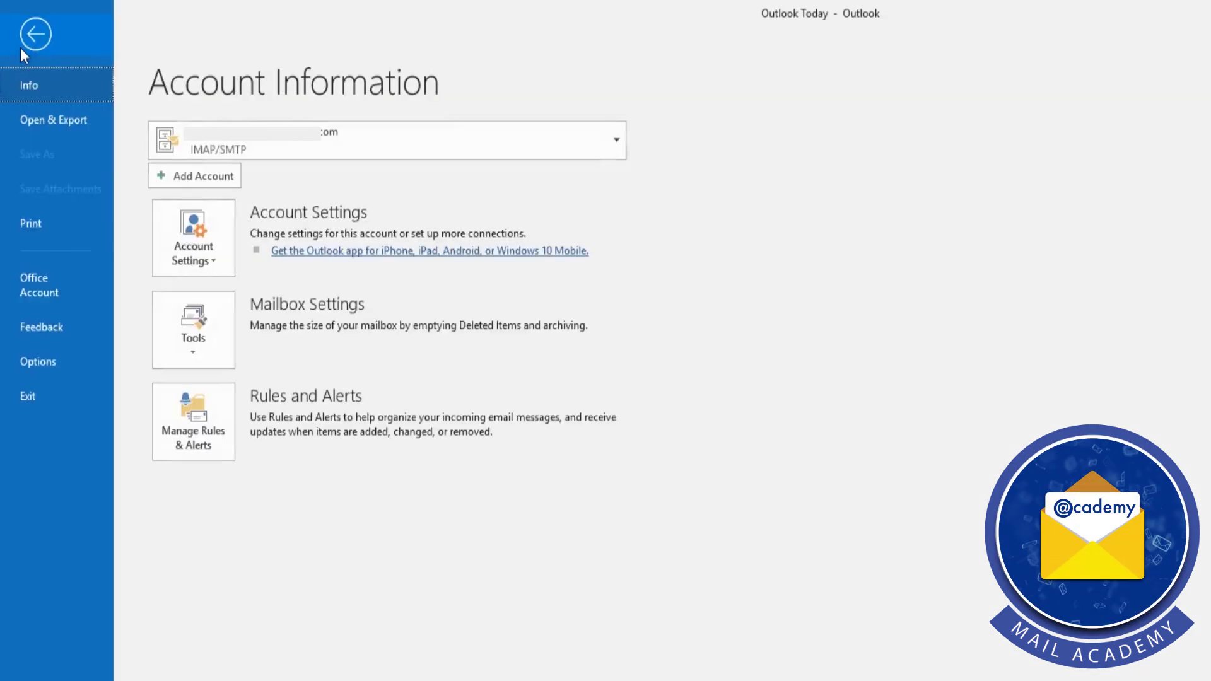
{"action": "left_click", "coordinate": [54, 127]}
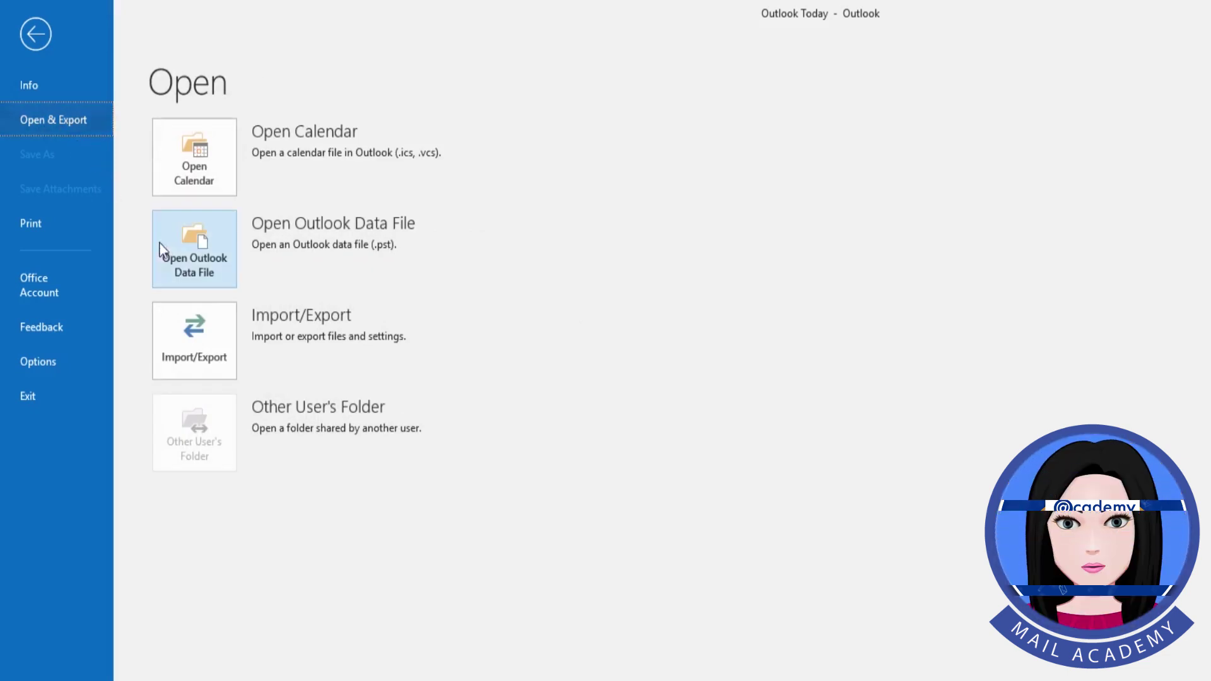
{"action": "left_click", "coordinate": [189, 272]}
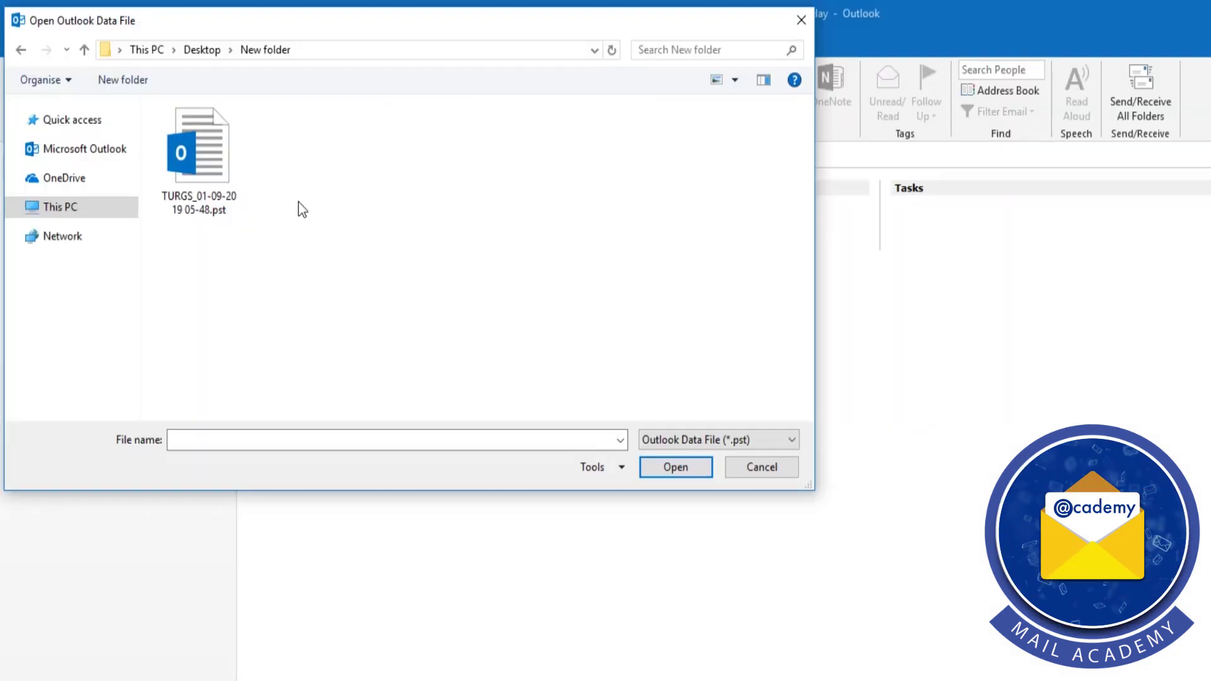
{"action": "left_click", "coordinate": [218, 176]}
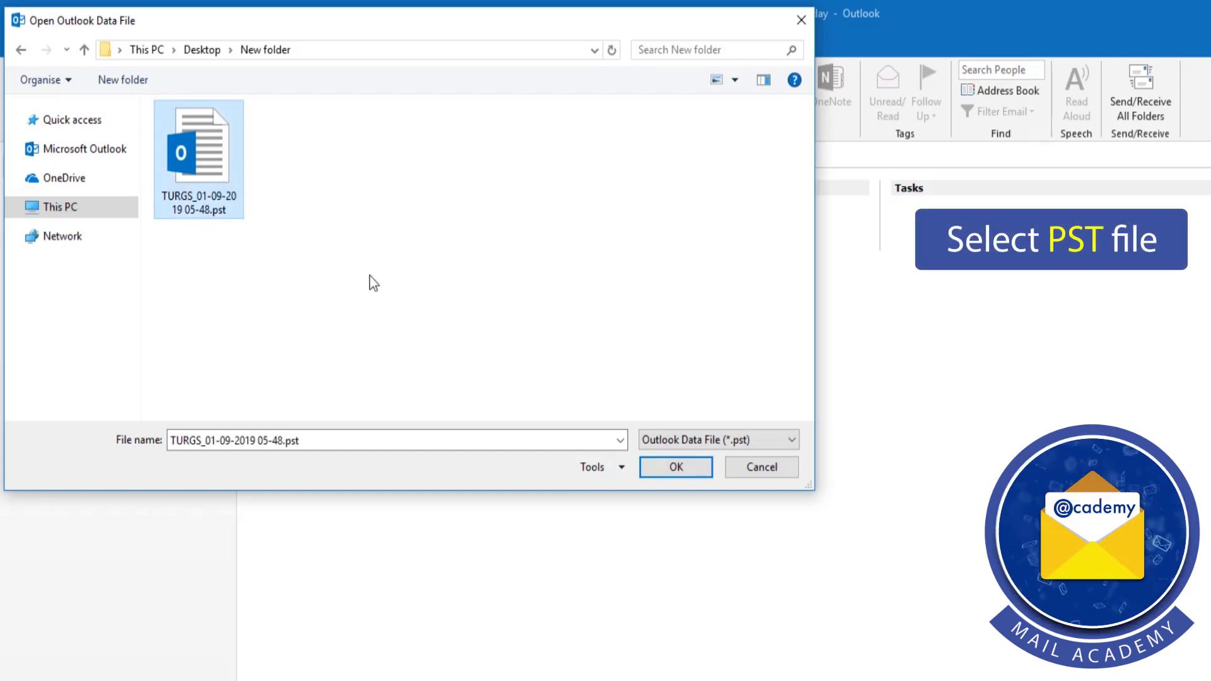
{"action": "left_click", "coordinate": [674, 473]}
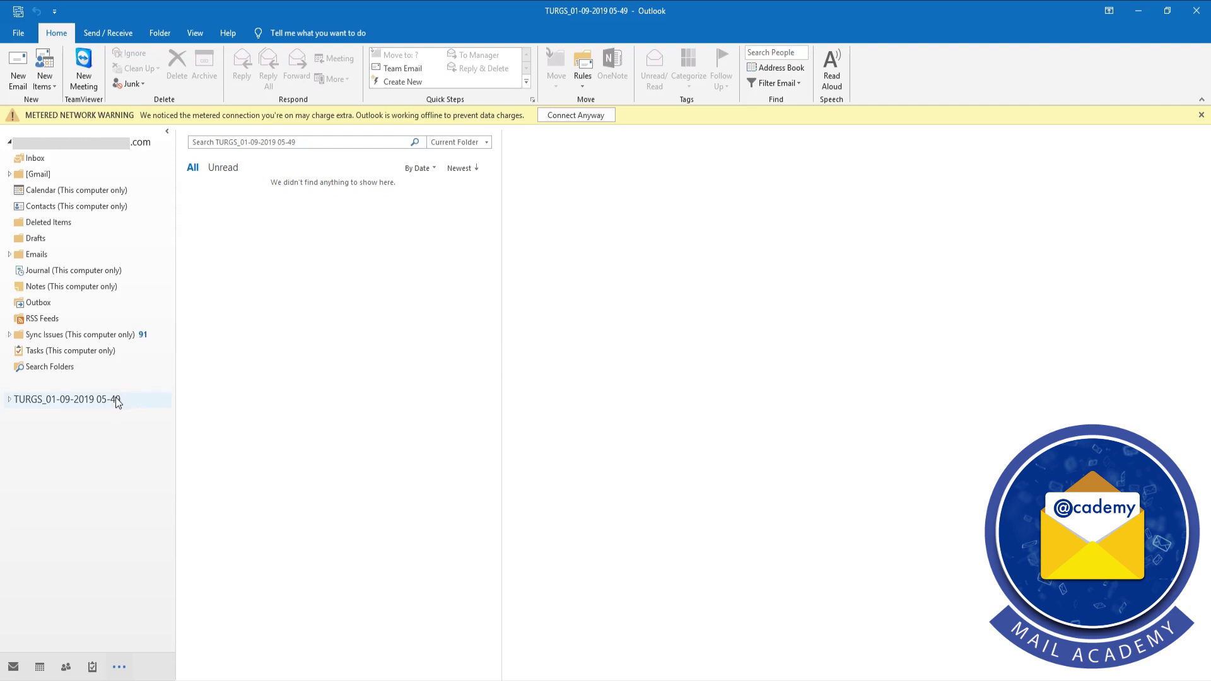
{"action": "left_click", "coordinate": [11, 404]}
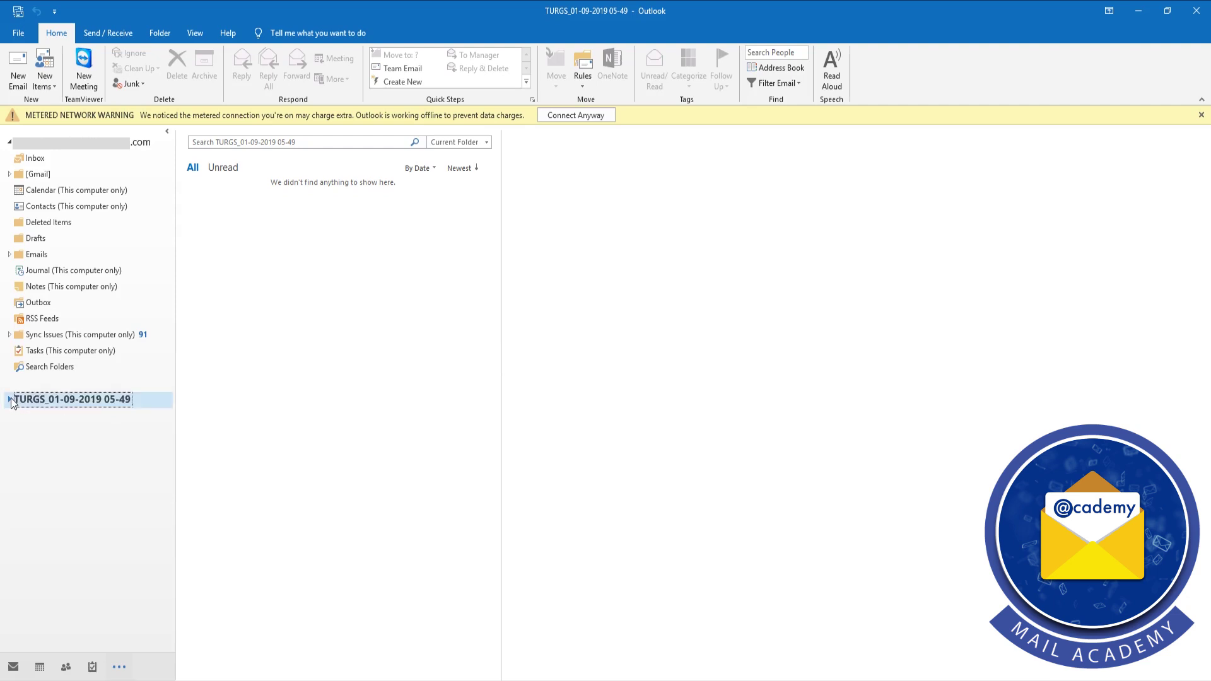
{"action": "left_click", "coordinate": [11, 404]}
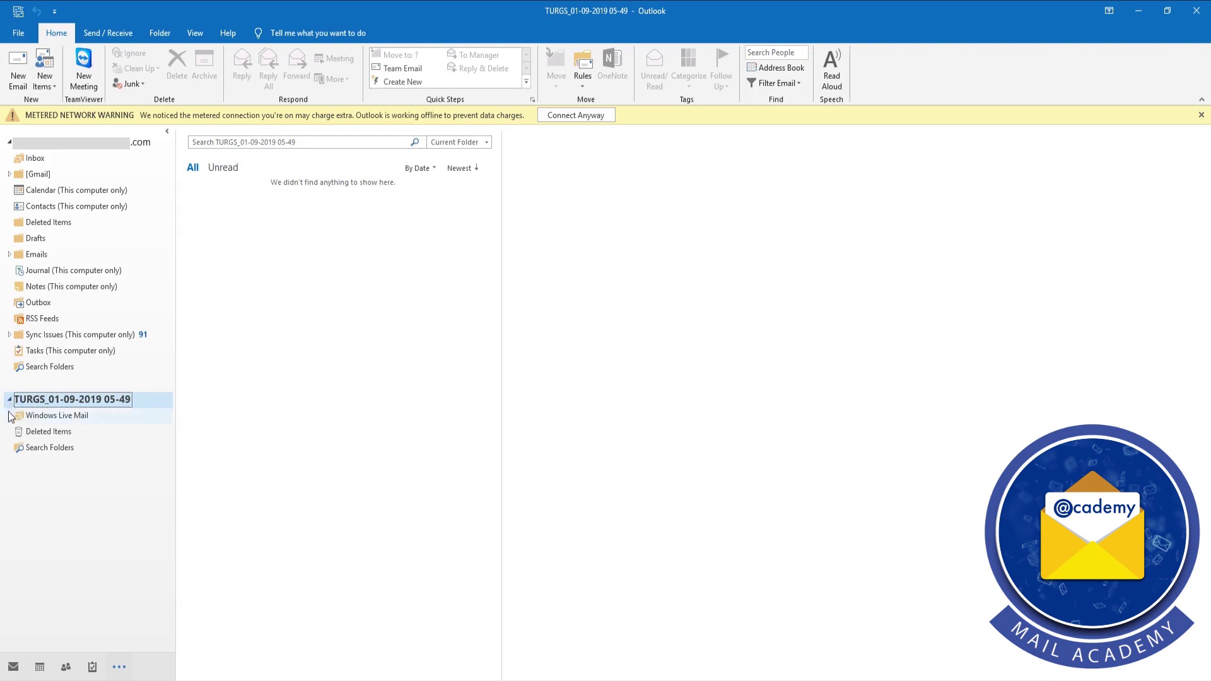
{"action": "left_click", "coordinate": [10, 415]}
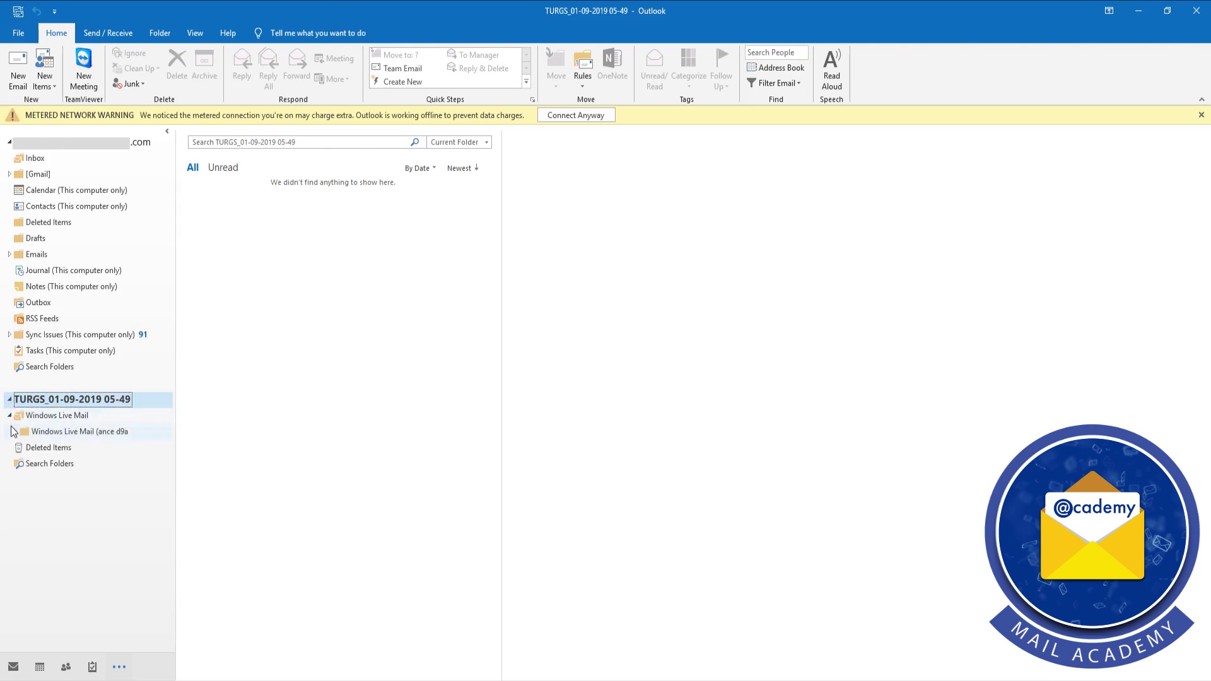
{"action": "left_click", "coordinate": [16, 433]}
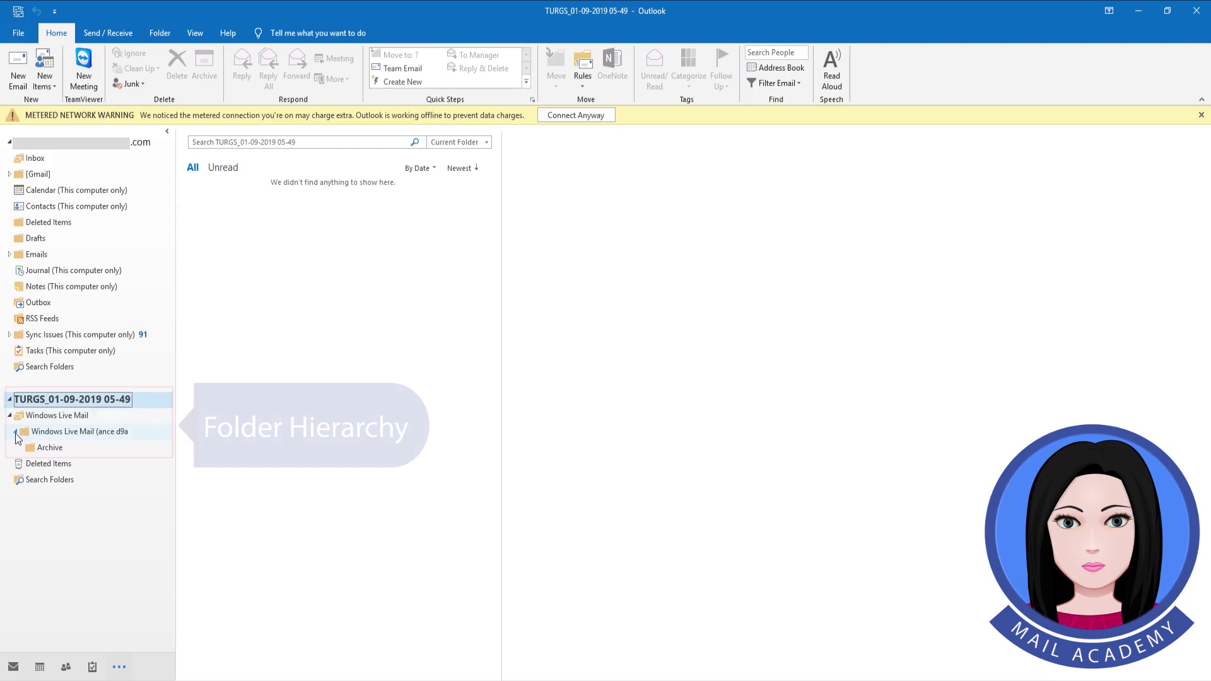
{"action": "left_click", "coordinate": [62, 449]}
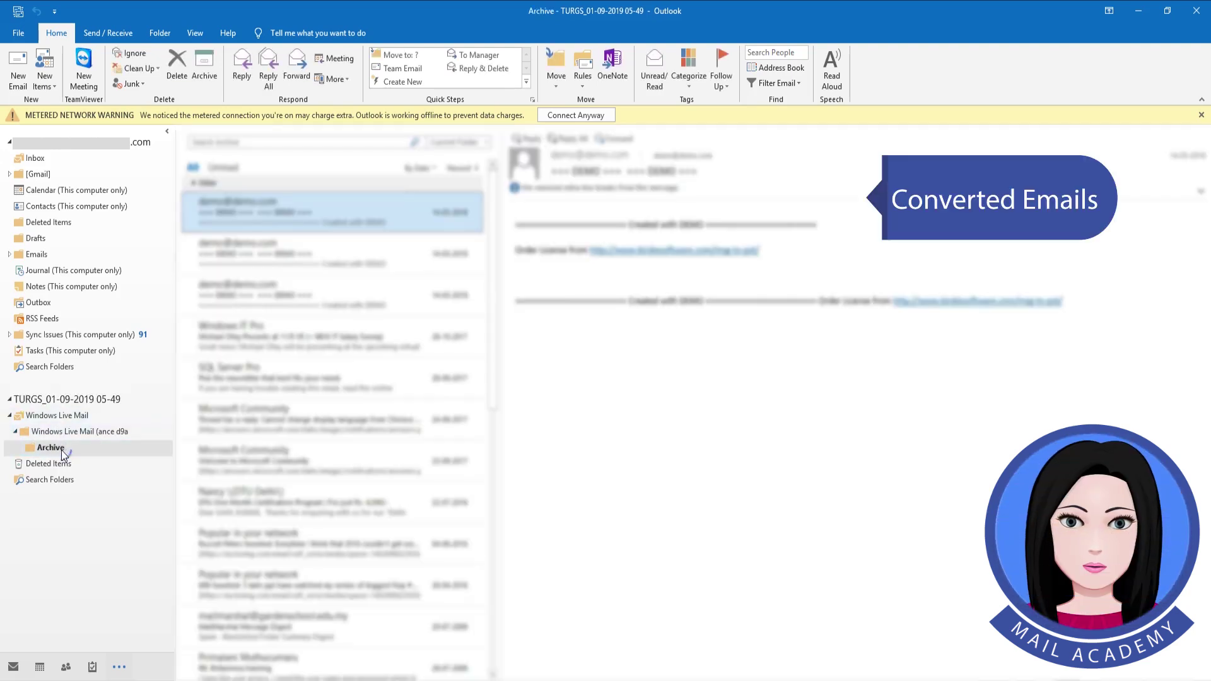